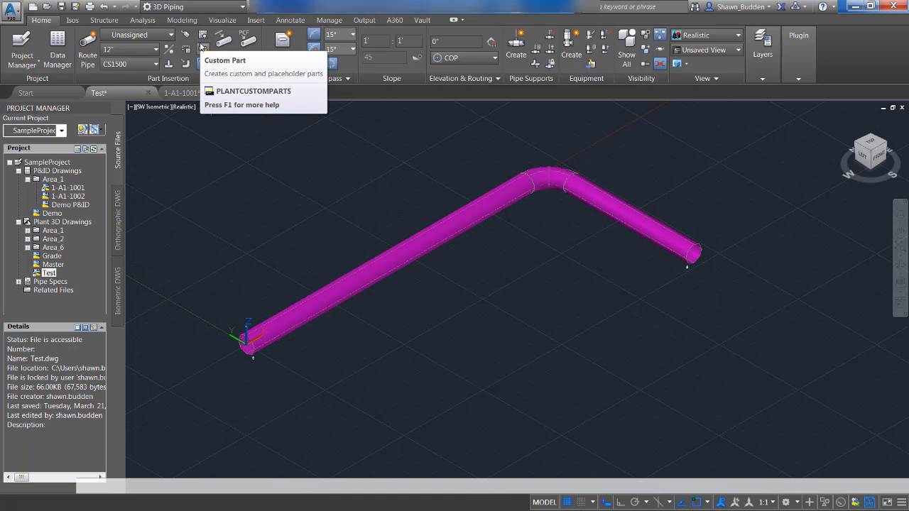
Open the Custom Parts Builder and turn on auto-hide for its palette.
click(201, 47)
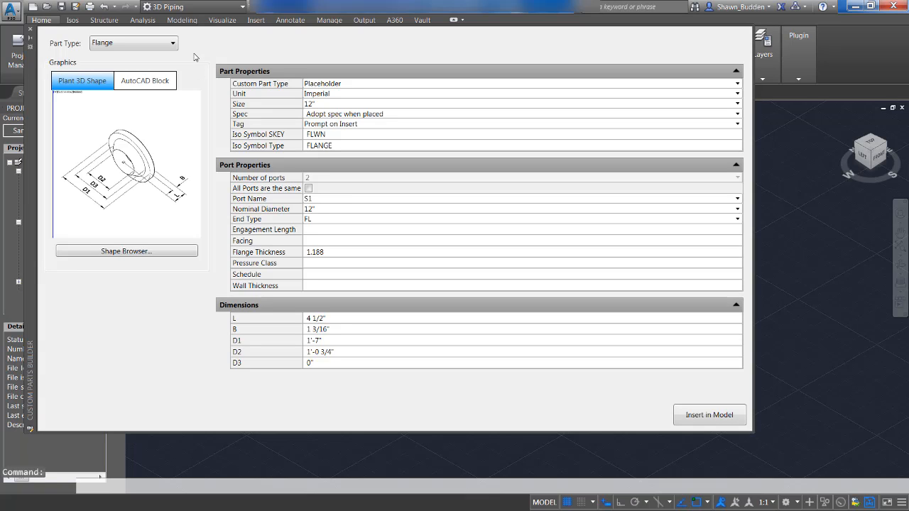
right_click(30, 92)
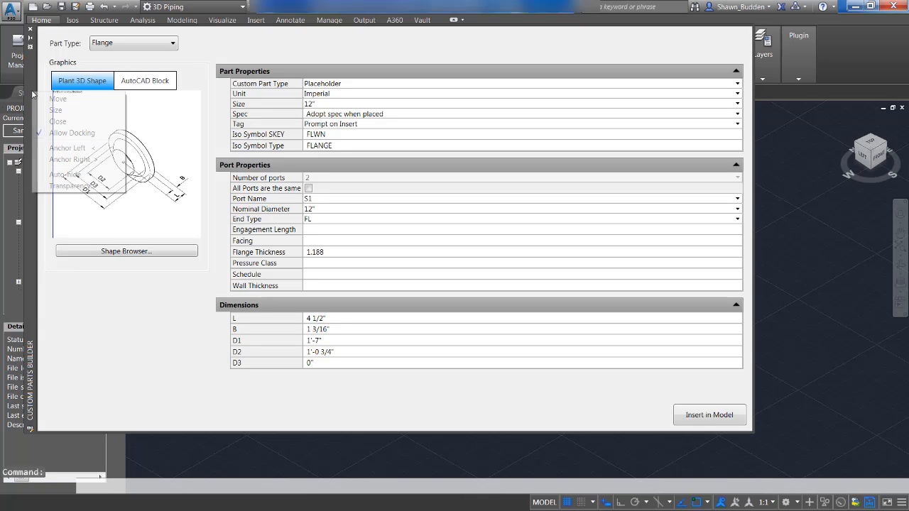
click(67, 174)
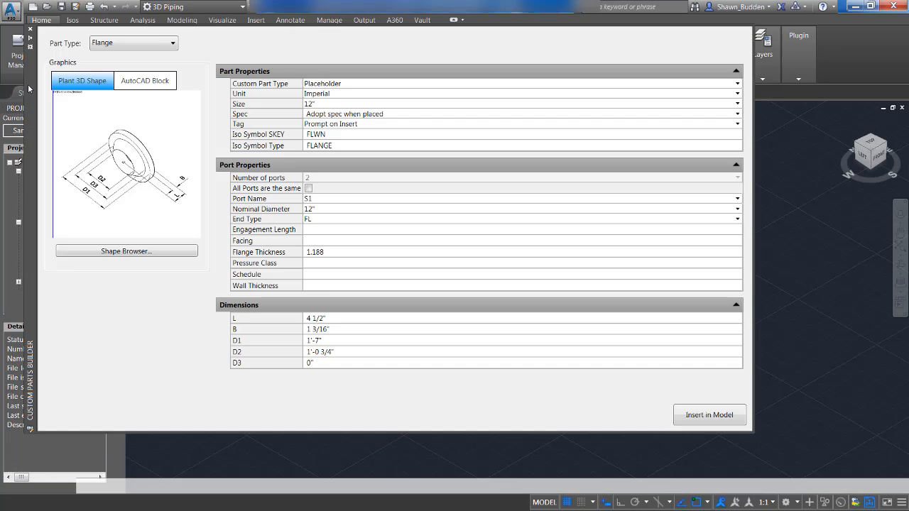
mouse_move(30, 88)
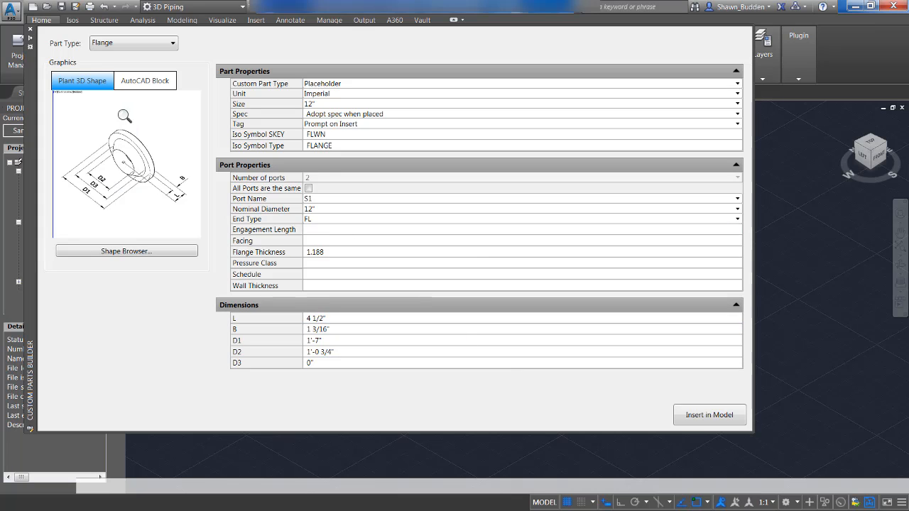
Set the custom part type to Inline Instrument with the inline shape "Inline Valve, Sphere Segment, Cylinder Style (FLG/BW/PE)".
click(127, 44)
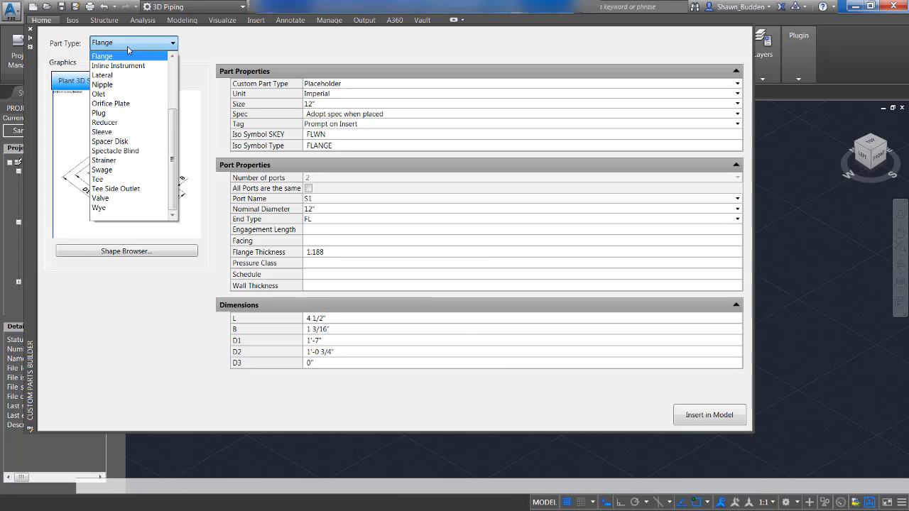
click(126, 66)
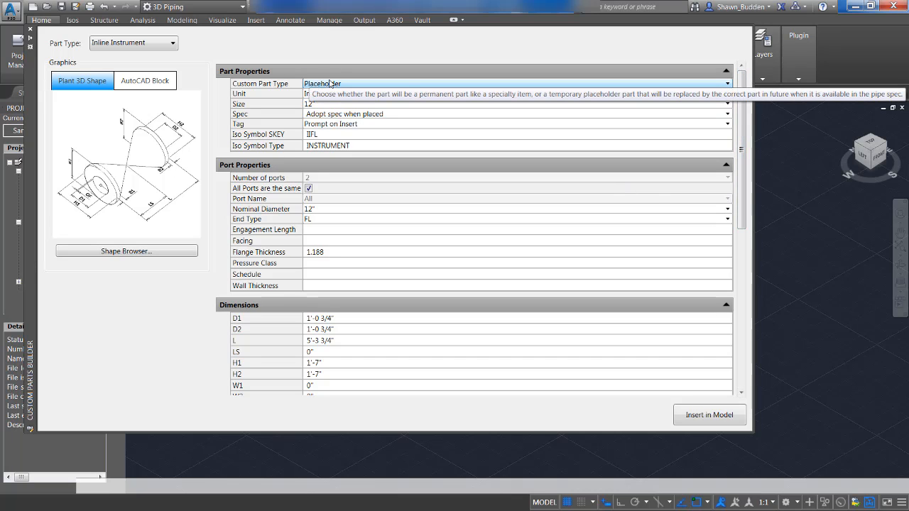
click(95, 254)
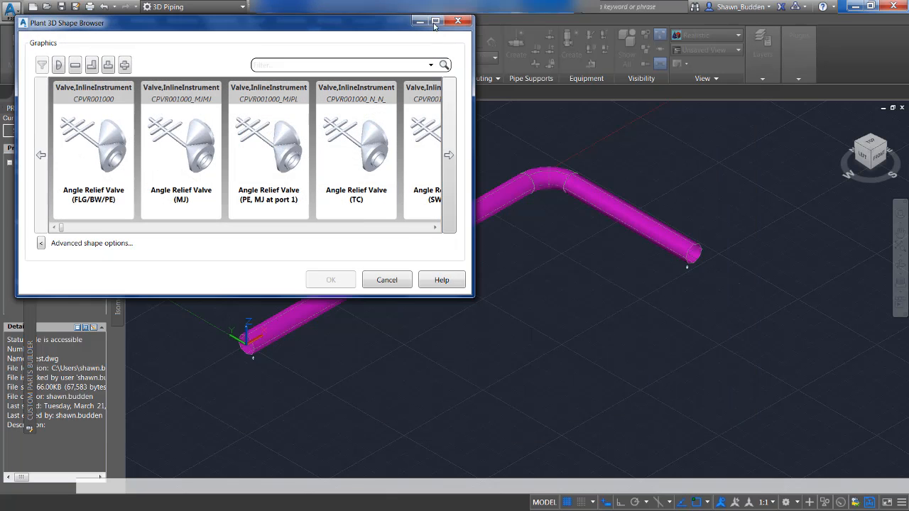
click(74, 65)
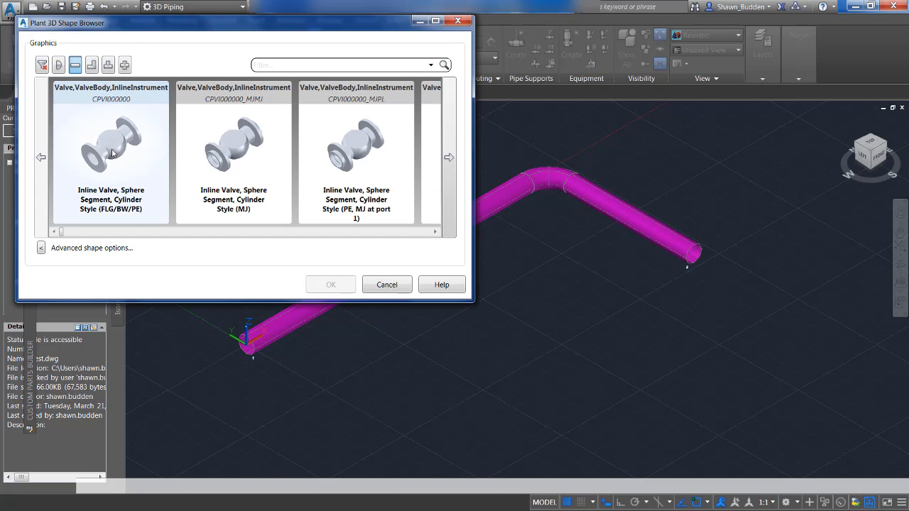
click(112, 153)
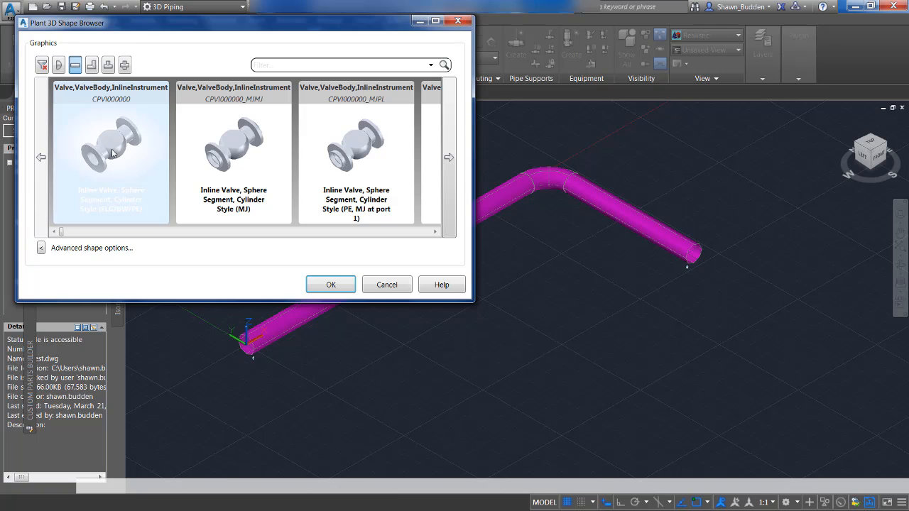
click(332, 285)
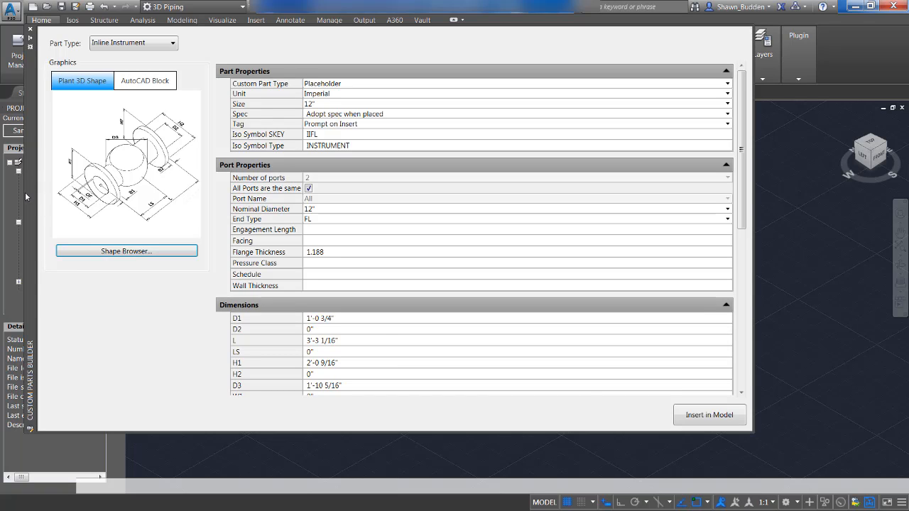
Insert the inline instrument into the long pipe run with a Nearest snap, about 8'-10" from the run's open end.
click(704, 417)
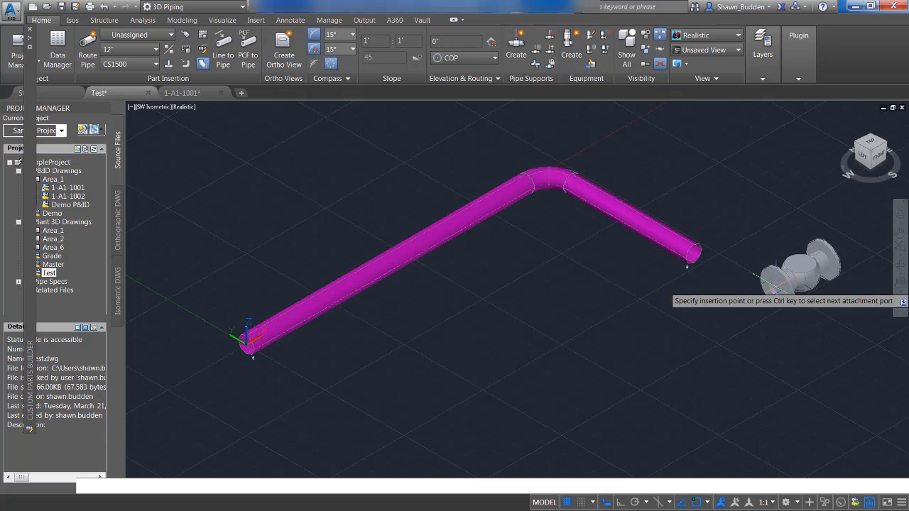
shift+right_click(407, 323)
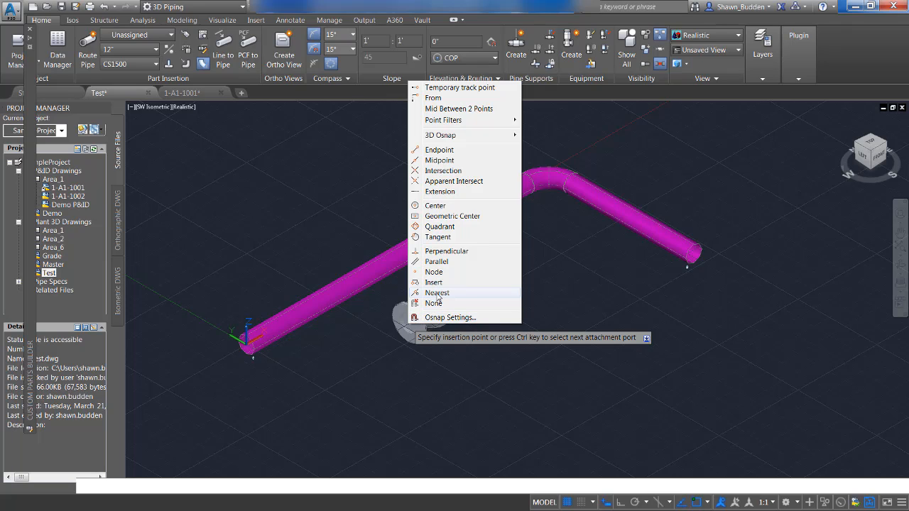
click(436, 293)
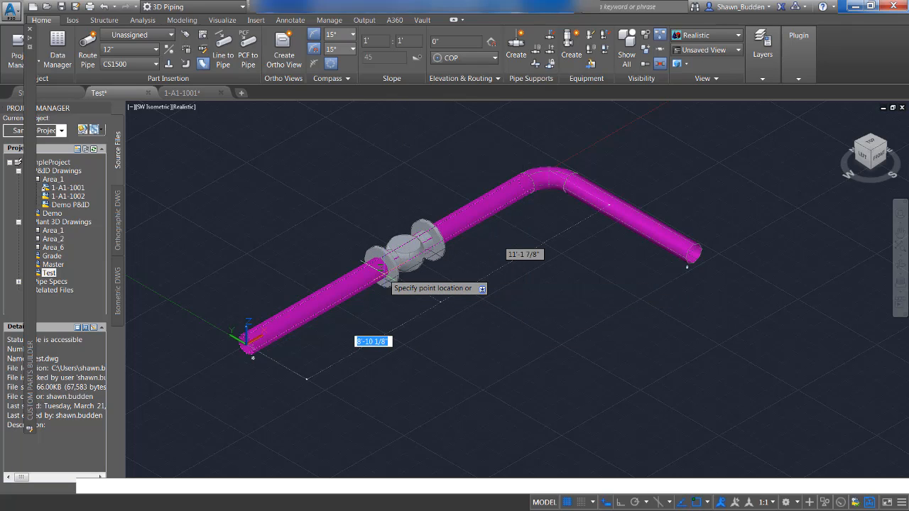
click(389, 276)
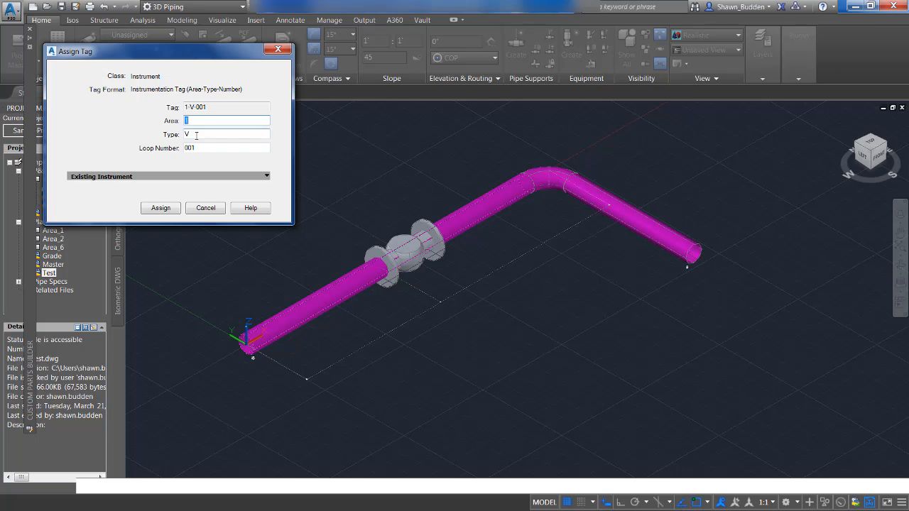
Assign the instrument a tag with type M, set its rotation angle to 0, and finish the insertion.
key(Tab)
text(M)
click(162, 208)
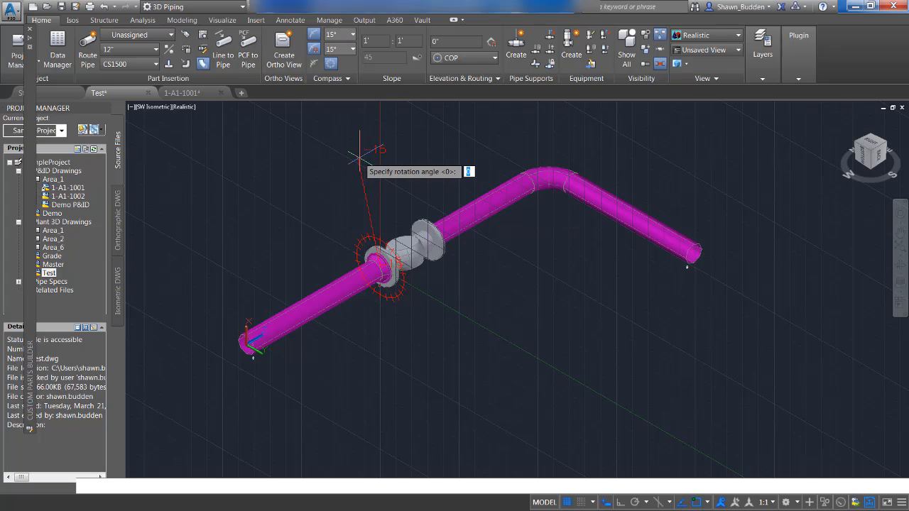
text(0)
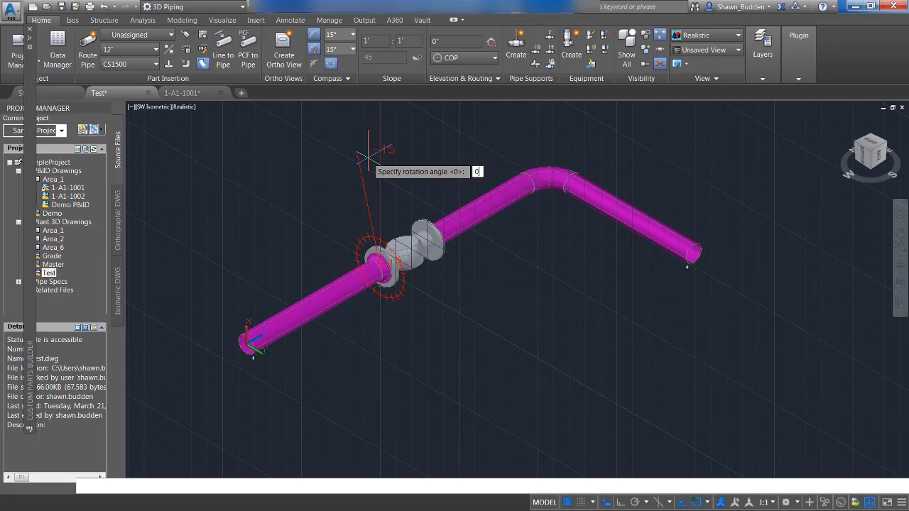
key(Return)
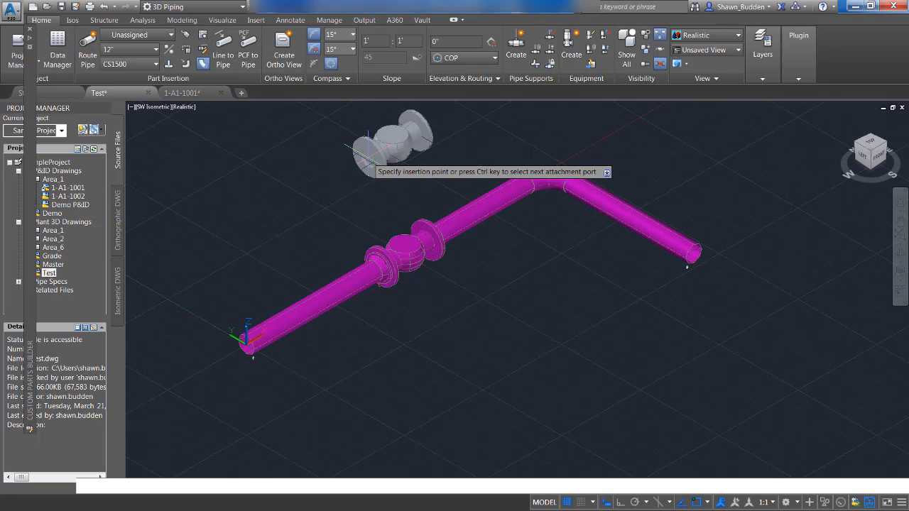
right_click(330, 175)
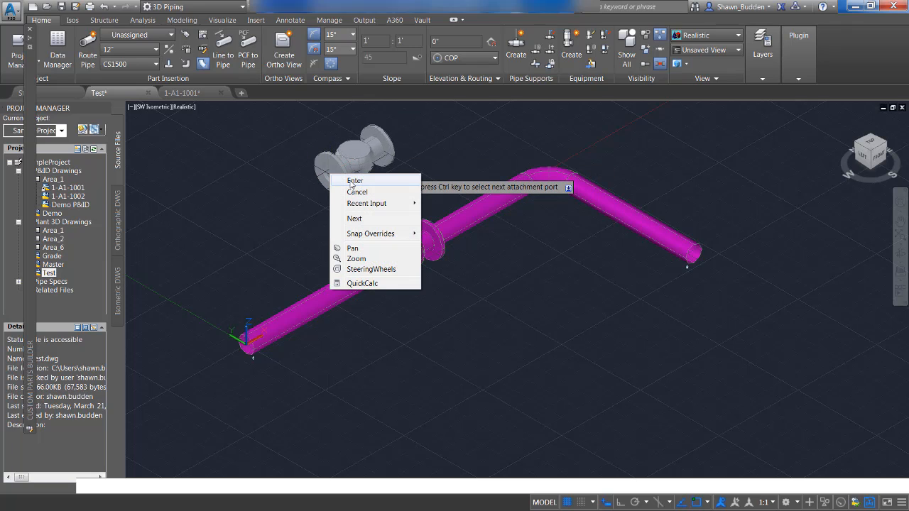
click(353, 181)
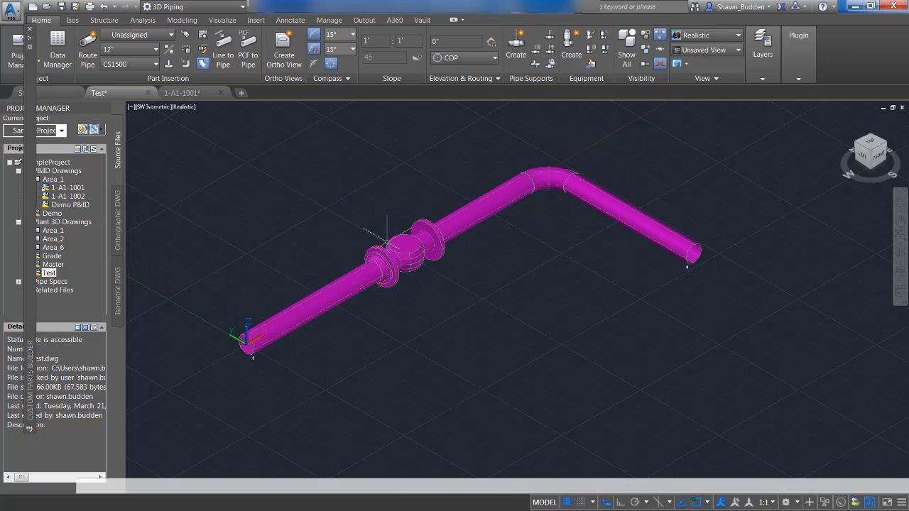
Slide the inline instrument along the pipe toward the open end near the origin, and check its substitute parts list.
scroll(429, 272, up, 2)
scroll(429, 269, up, 1)
scroll(419, 264, down, 2)
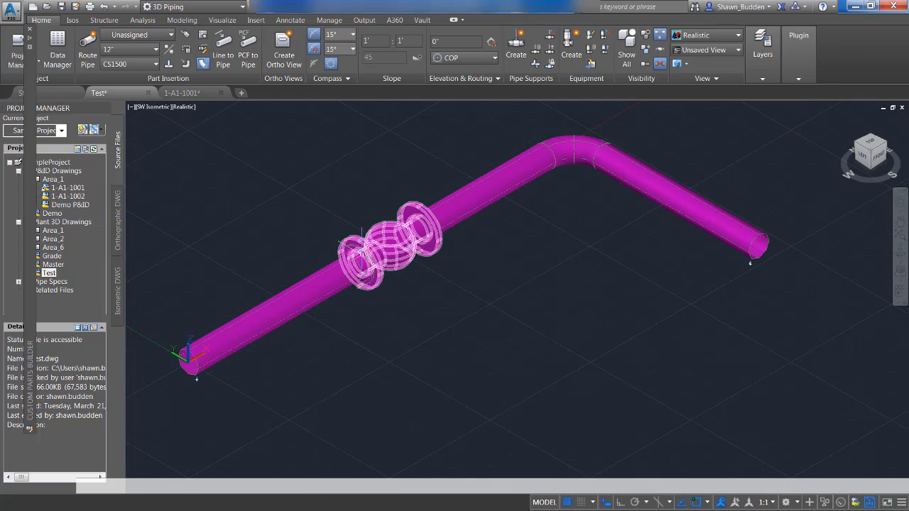
click(416, 240)
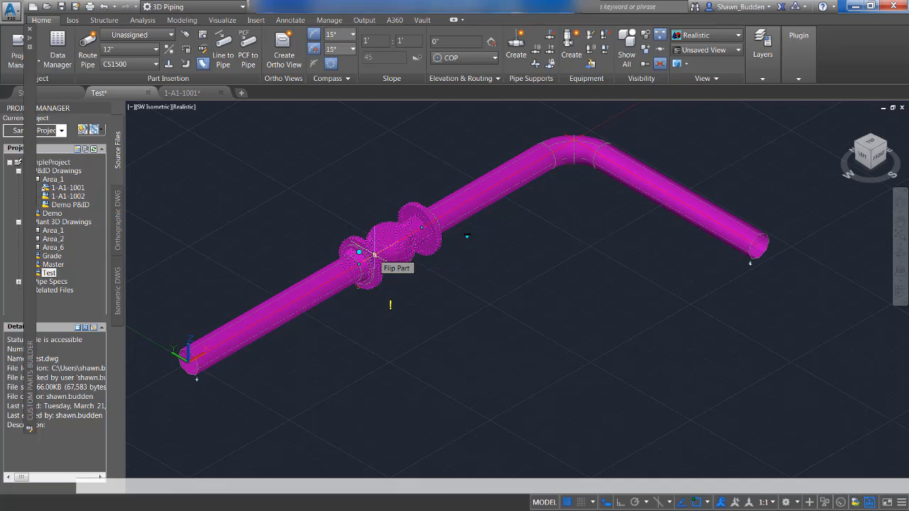
click(421, 227)
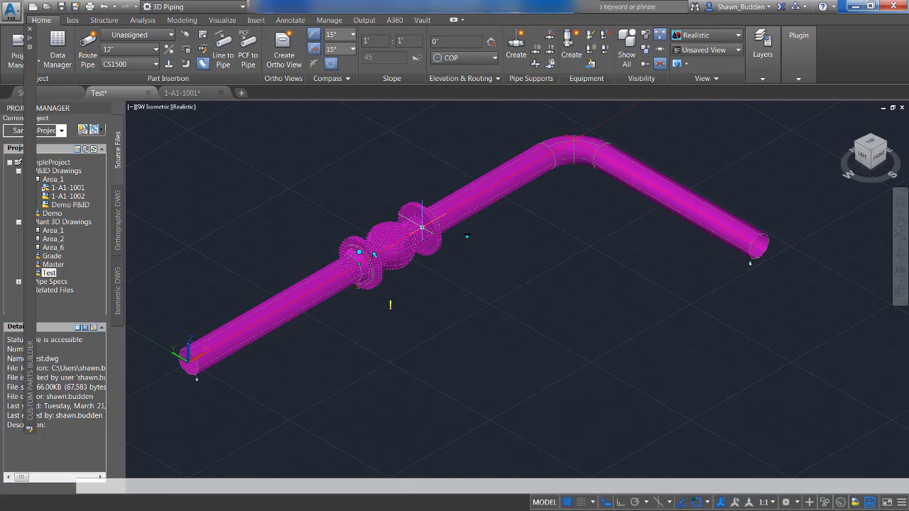
click(429, 228)
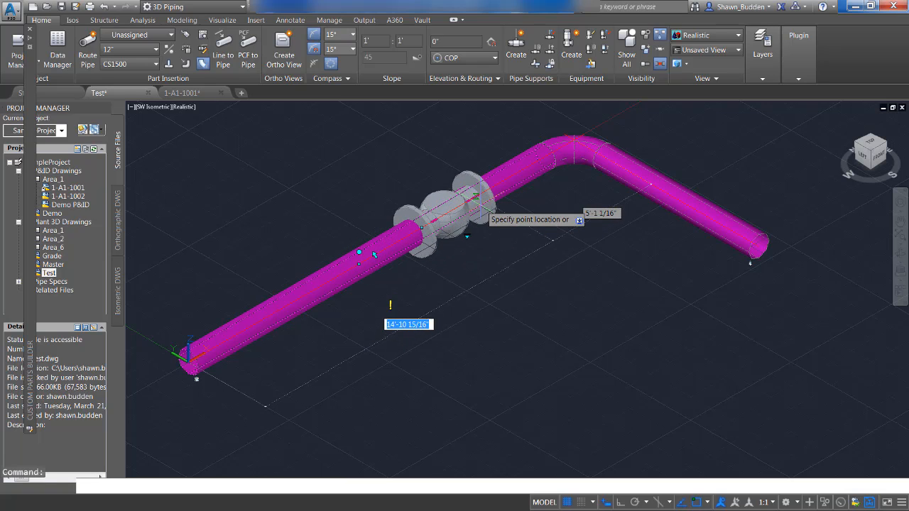
click(328, 278)
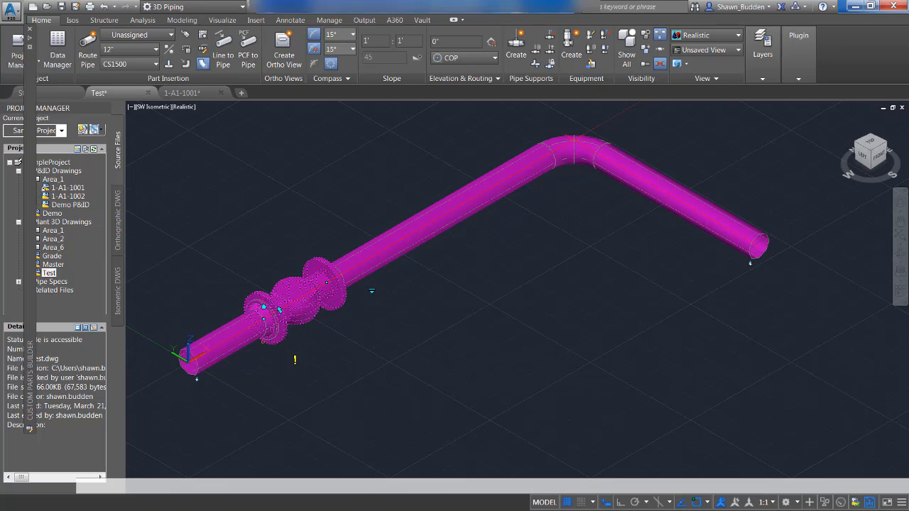
click(372, 293)
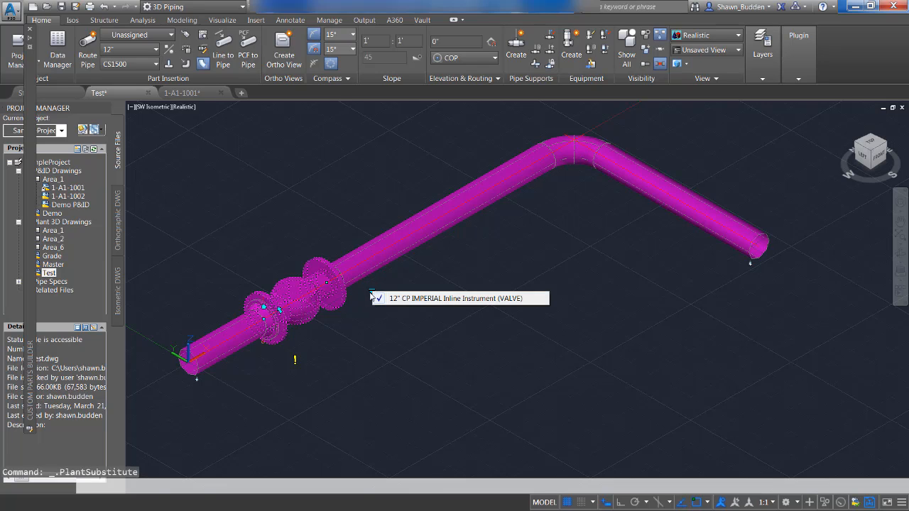
click(354, 321)
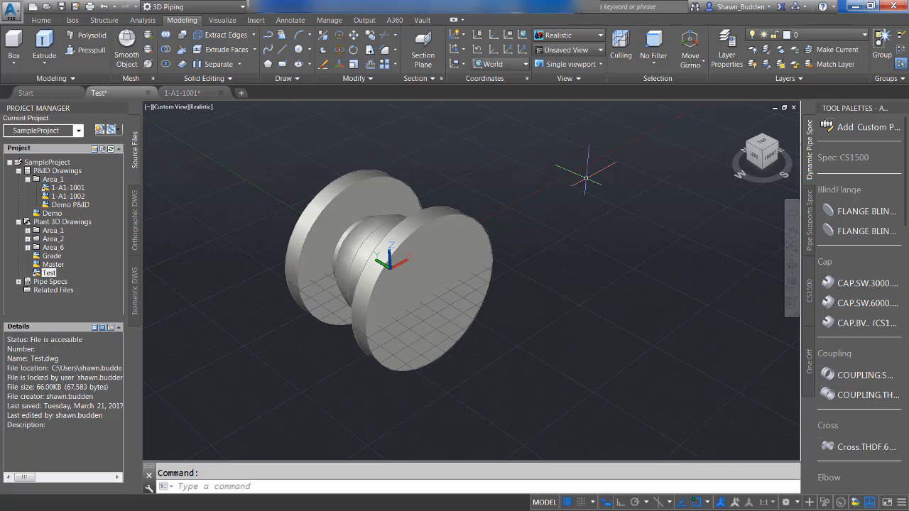
Define a block named Piping Widget from all the flanged valve solids, with base point 0,0,0 and inches as the unit.
text(B)
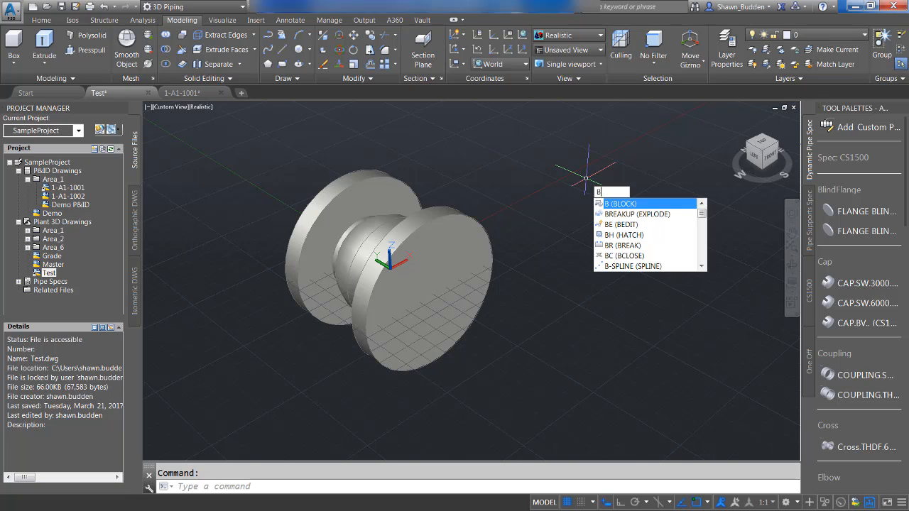
key(Return)
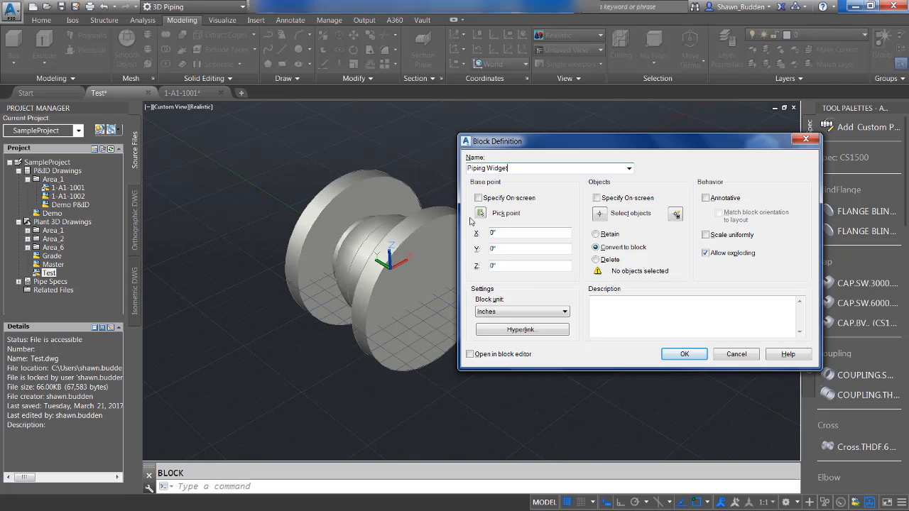
click(599, 216)
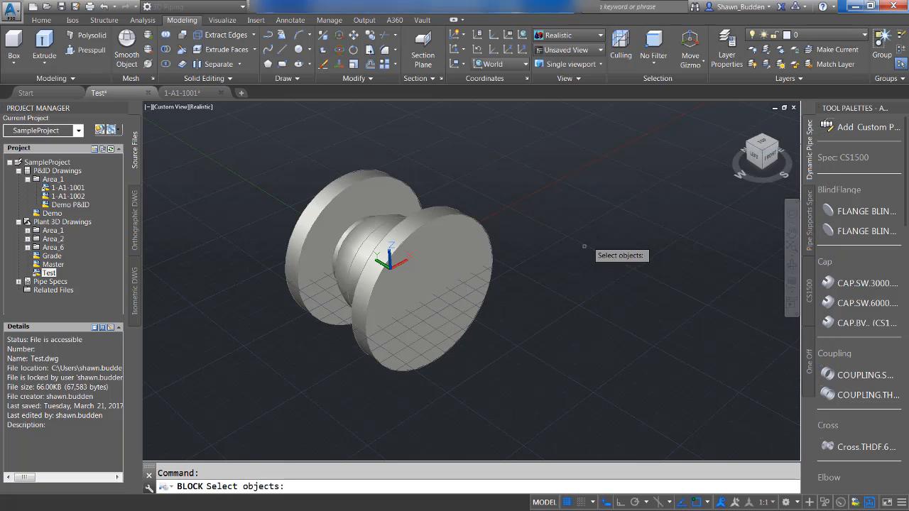
click(523, 372)
click(213, 142)
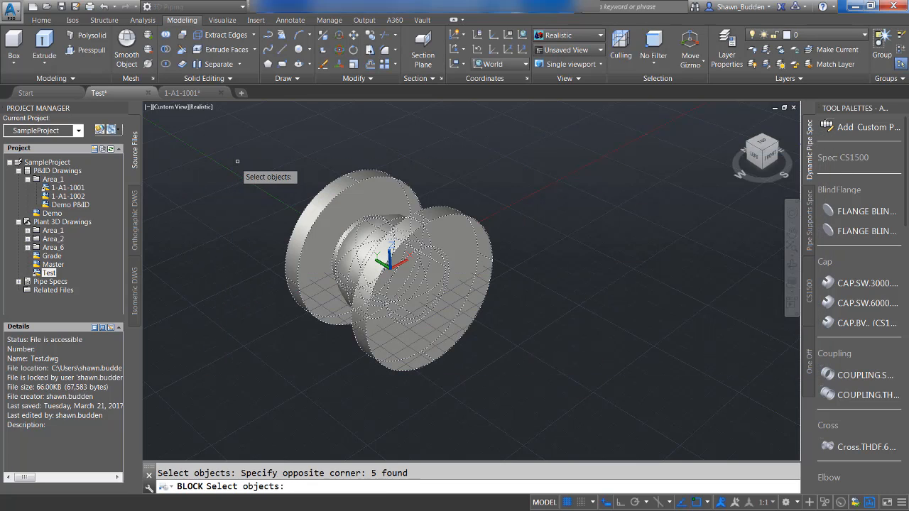
key(Return)
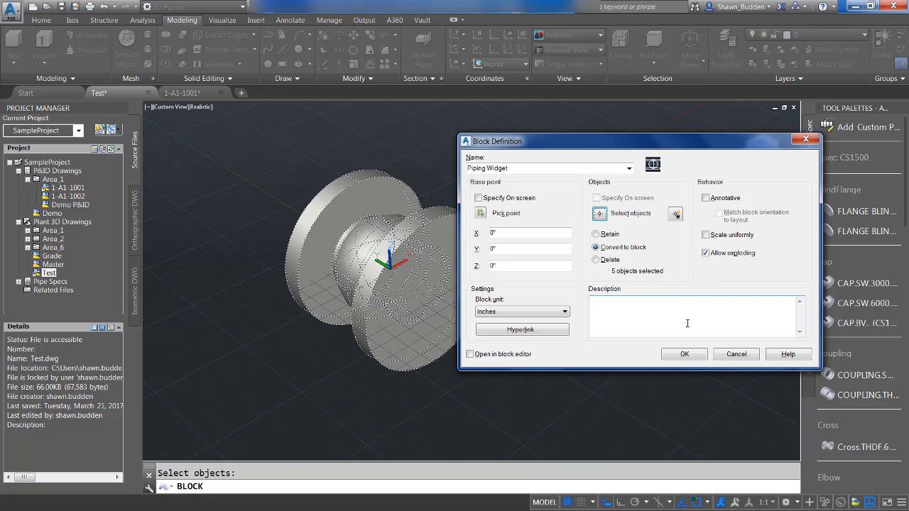
click(683, 355)
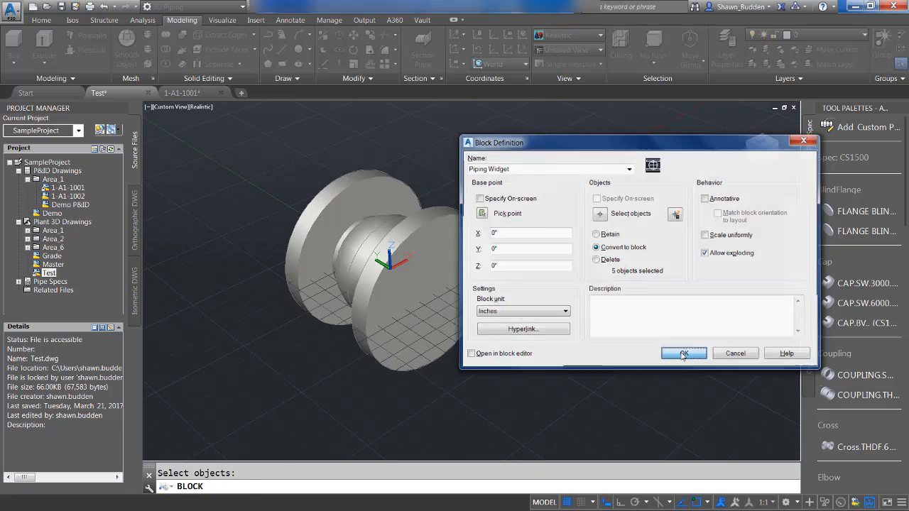
mouse_move(388, 223)
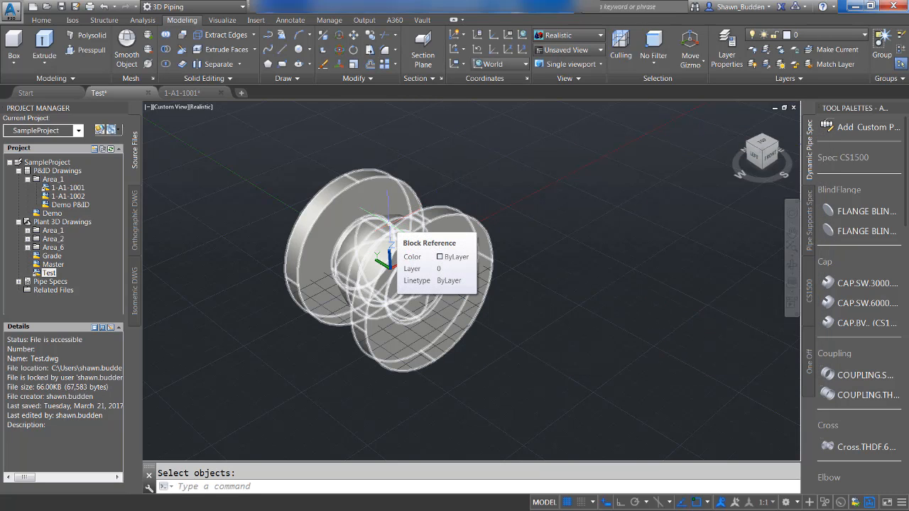
key(Escape)
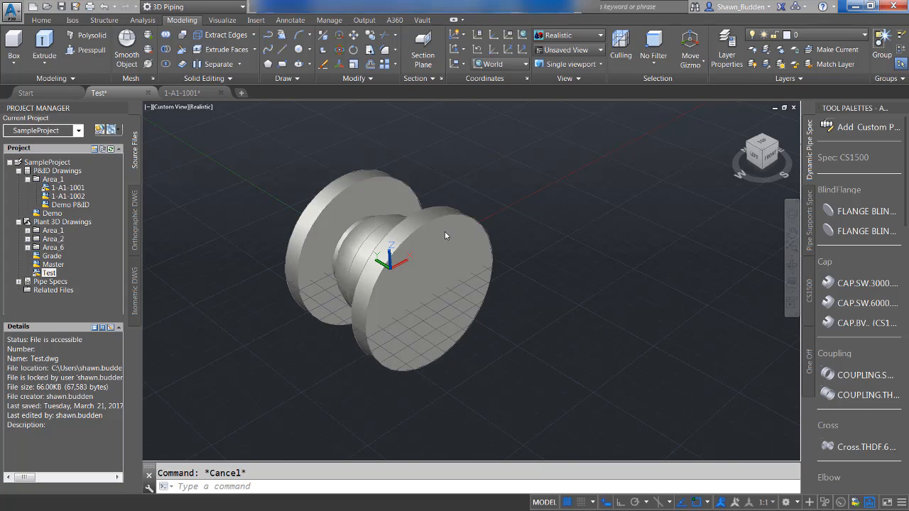
Run PLANTPARTCONVERT on the Piping Widget block and add a port at the center of the front flange face, directed outward at 270°.
mouse_move(431, 248)
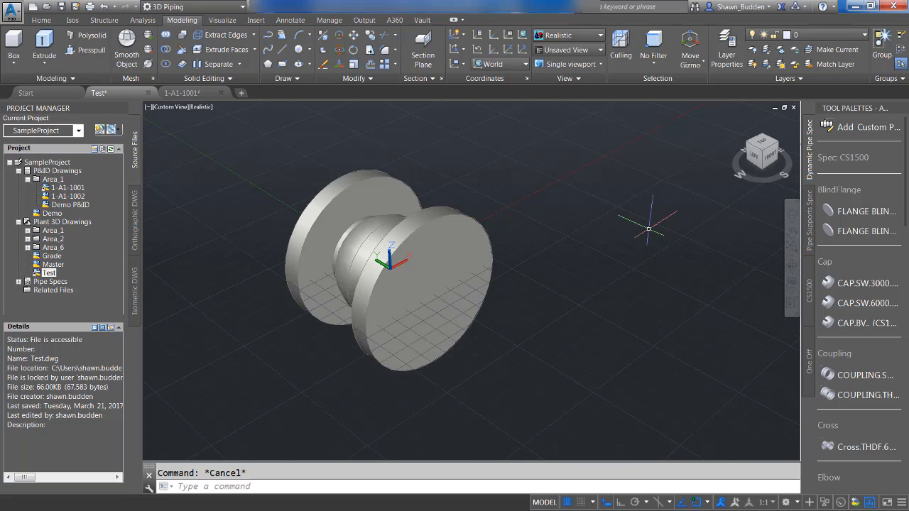
text(P)
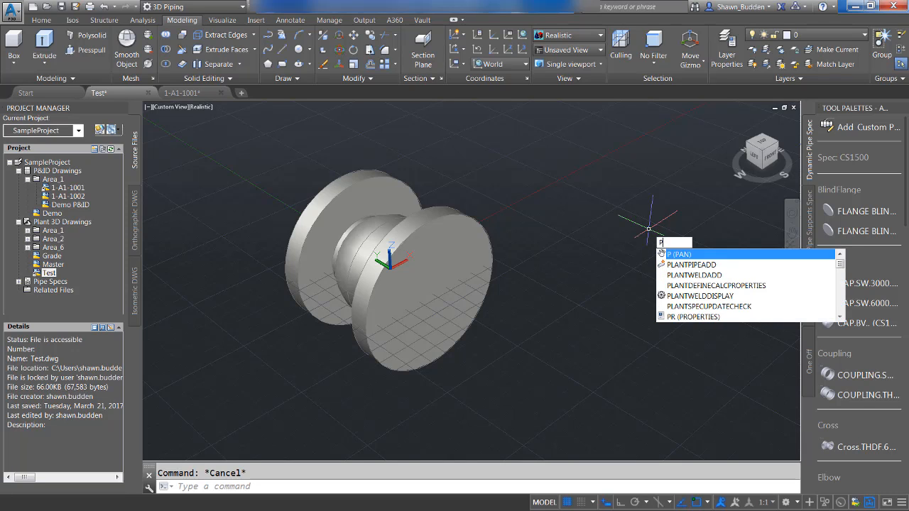
text(LANTPART)
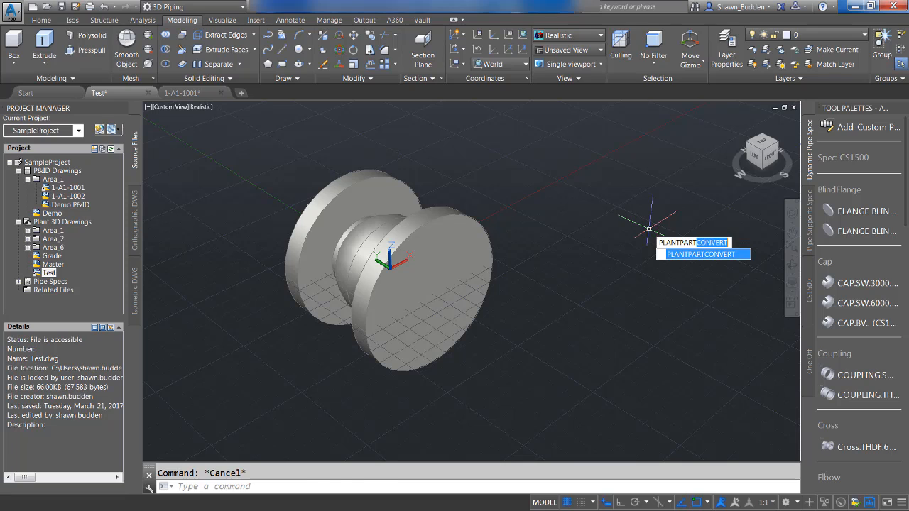
key(Return)
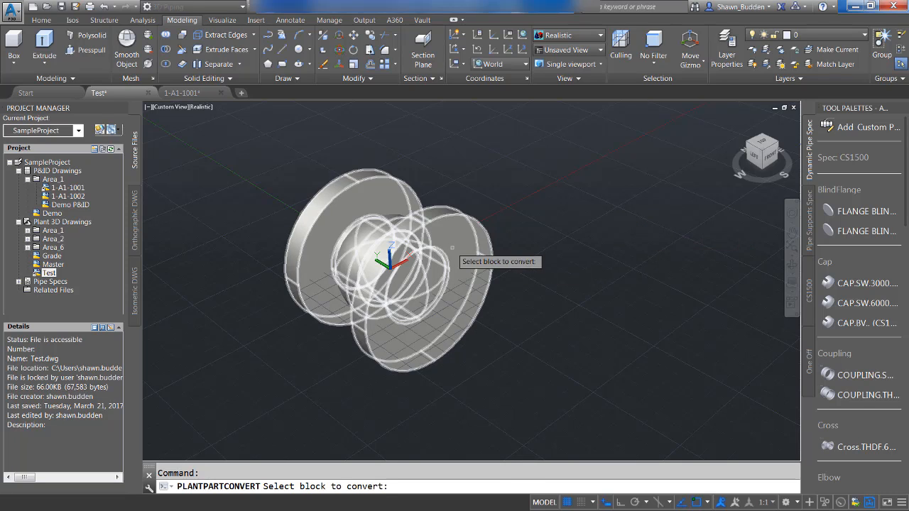
click(437, 250)
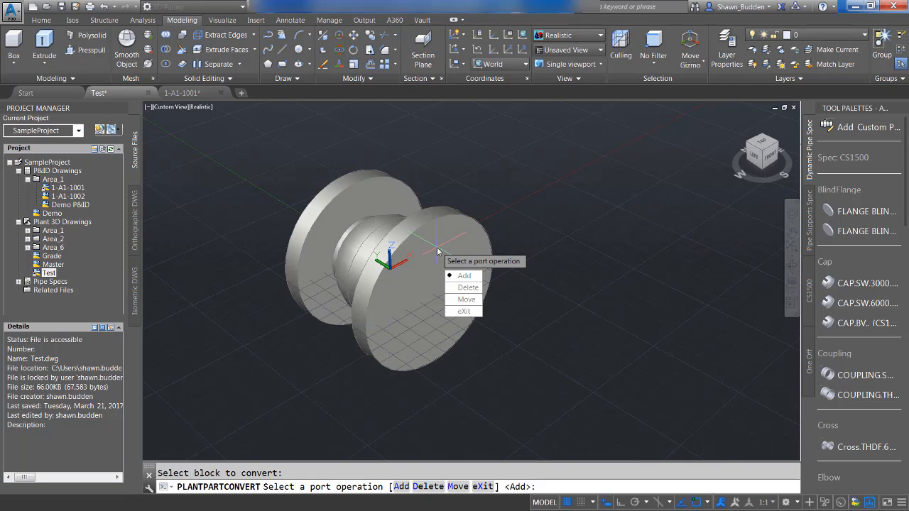
click(464, 280)
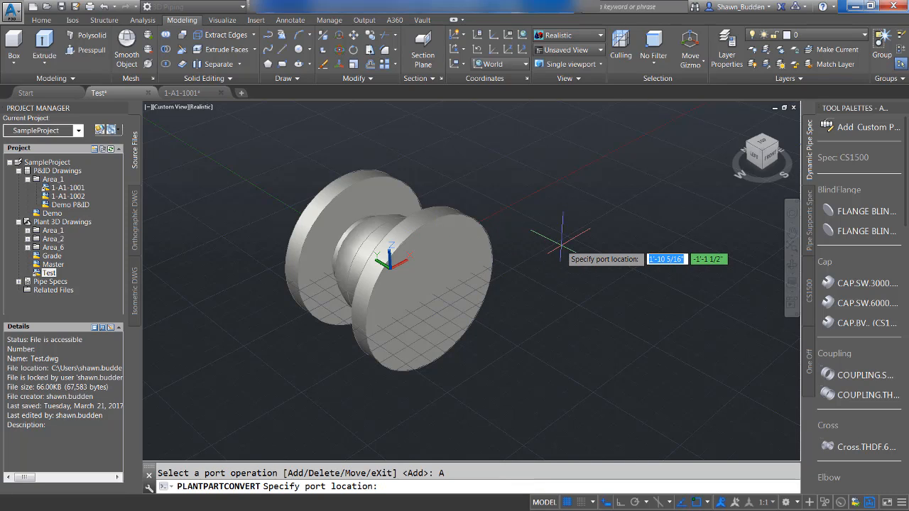
key(F8)
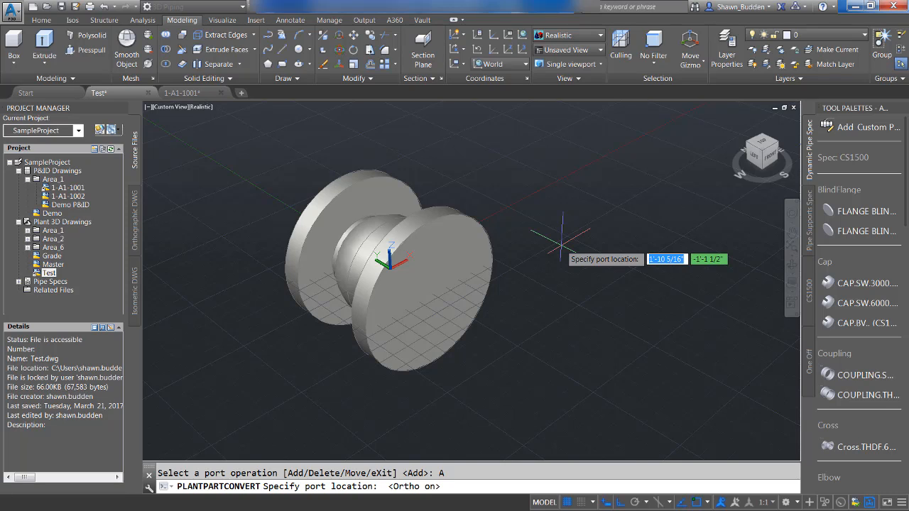
shift+right_click(613, 245)
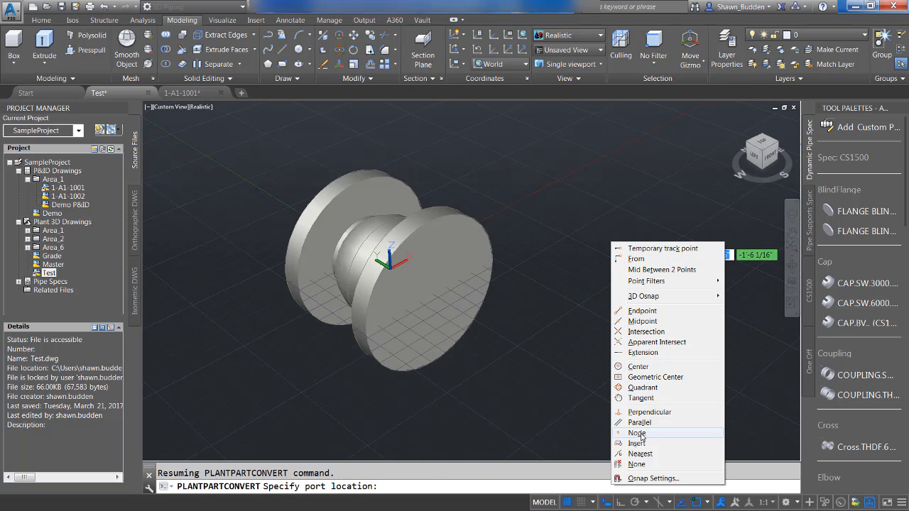
click(645, 366)
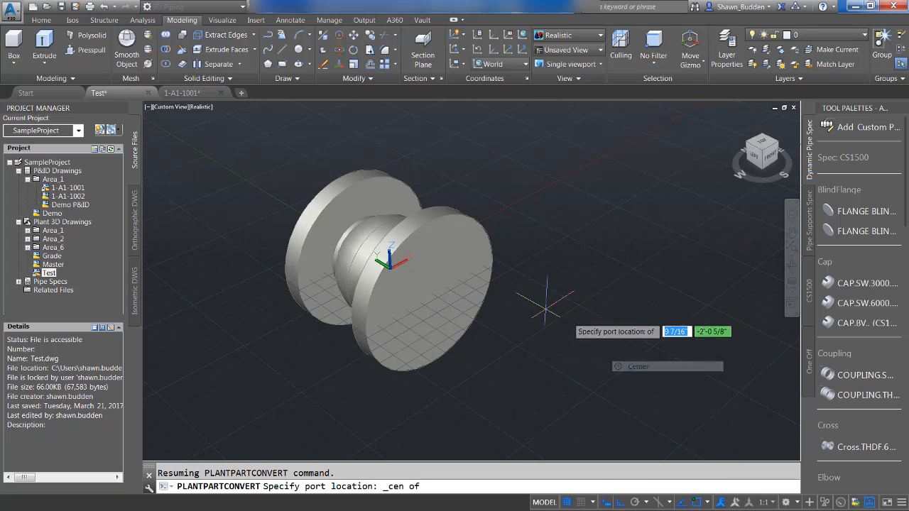
click(418, 286)
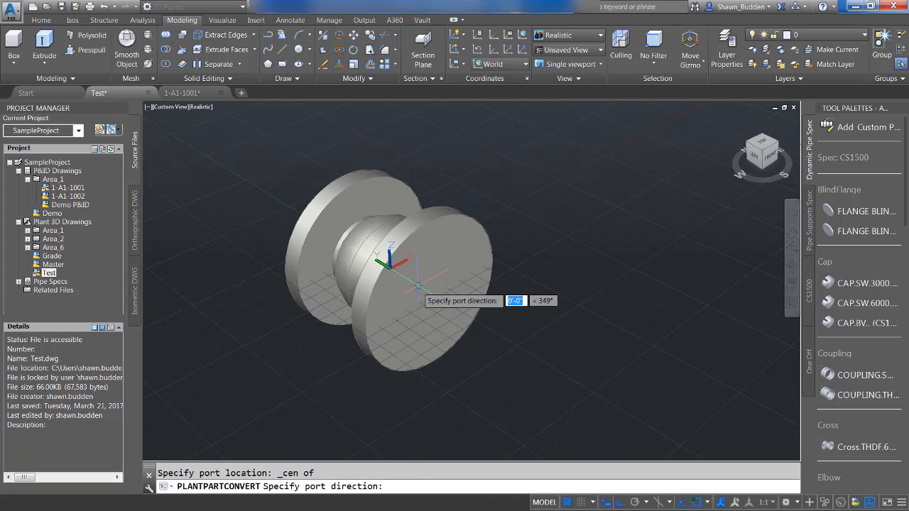
click(510, 340)
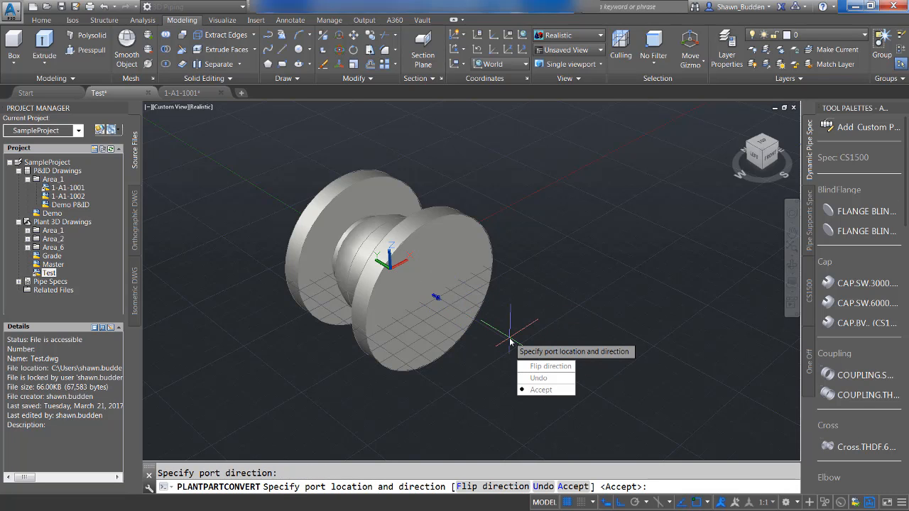
key(Down)
key(Down)
key(Down)
key(Return)
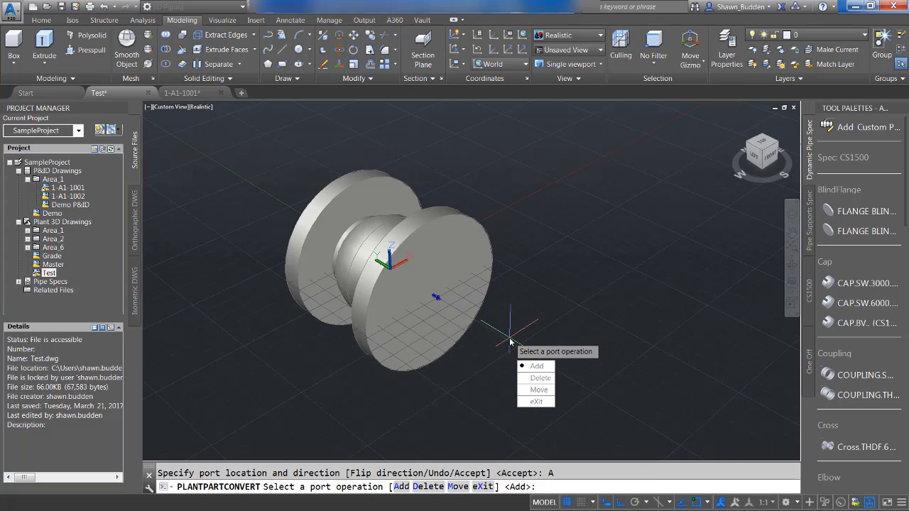
Add a second port at the center of the opposite flange face, directed outward along the part's axis, and finish the conversion.
click(539, 366)
shift+middle_drag(511, 335, 650, 323)
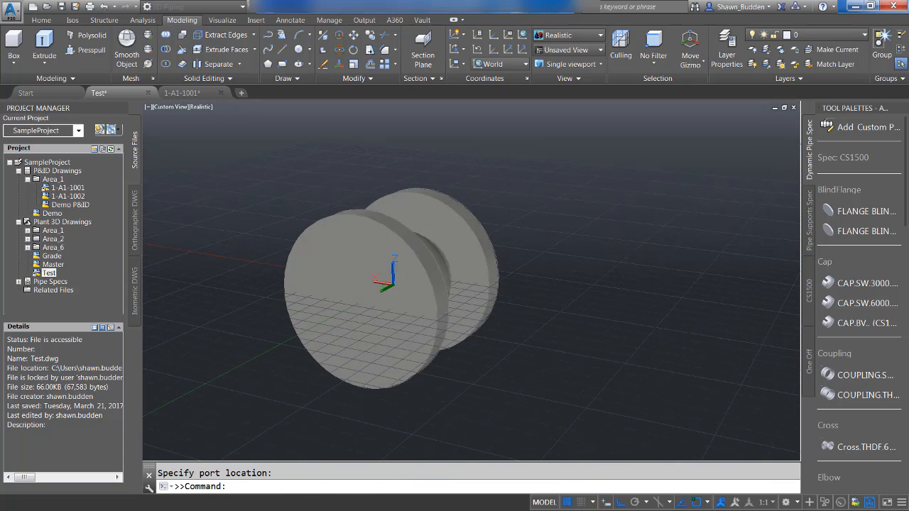
shift+right_click(648, 321)
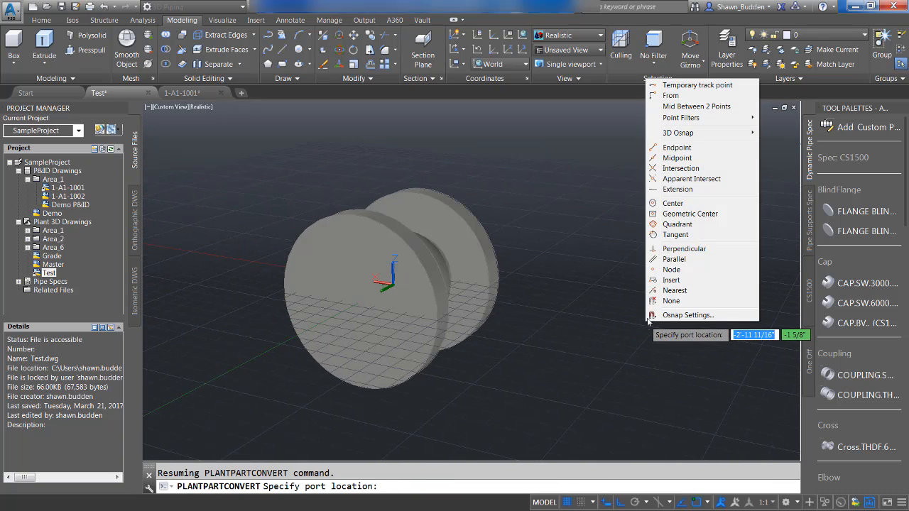
click(672, 203)
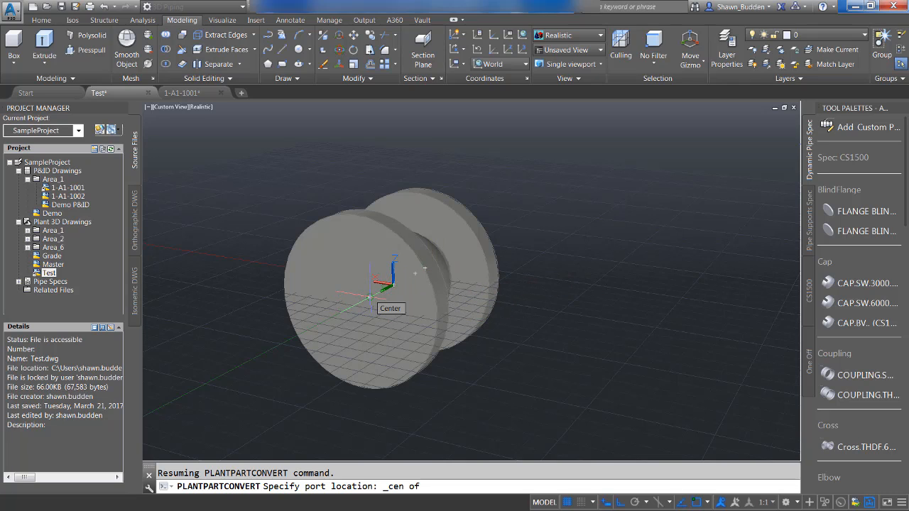
click(370, 297)
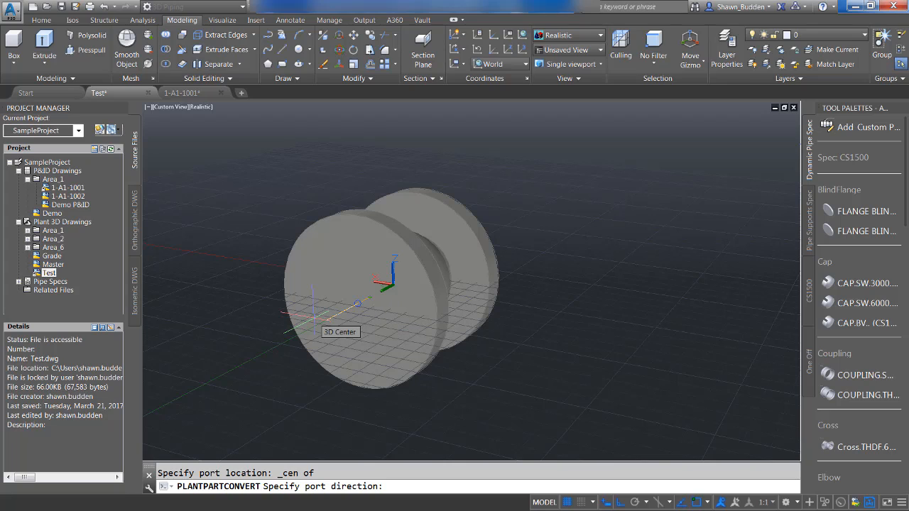
click(313, 313)
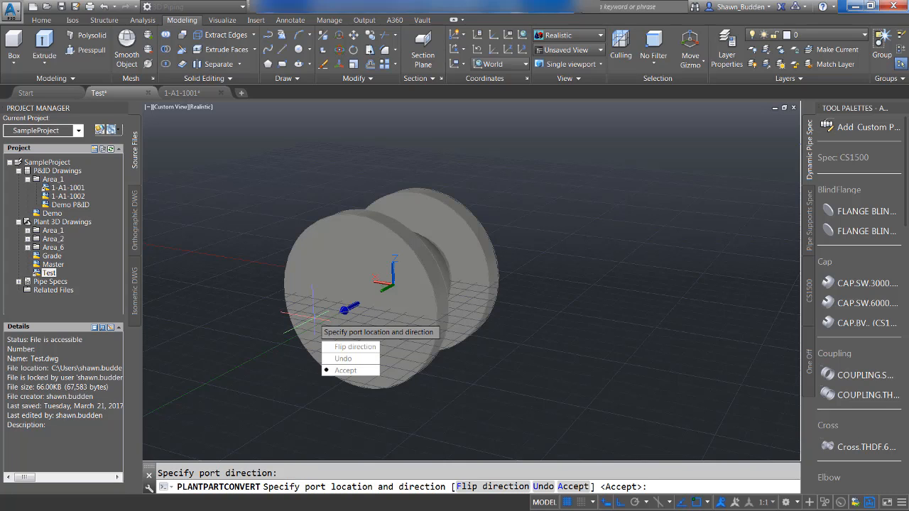
click(353, 372)
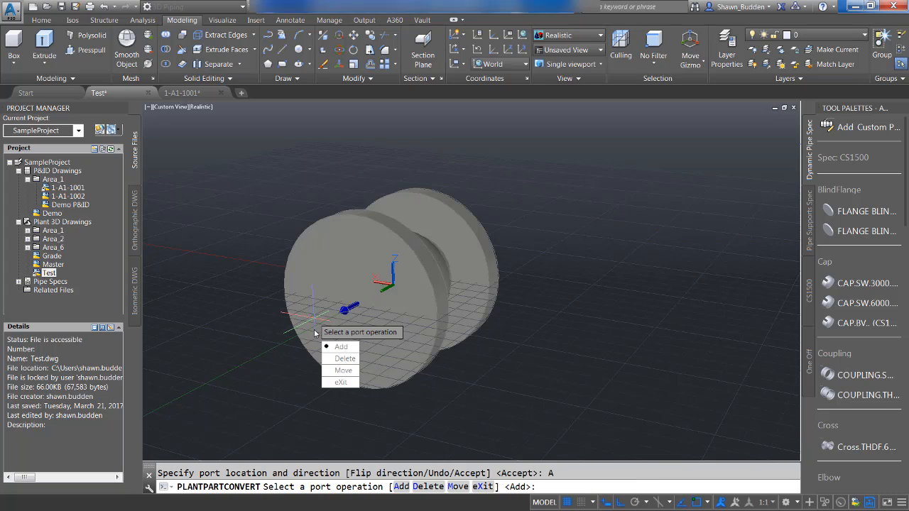
click(339, 384)
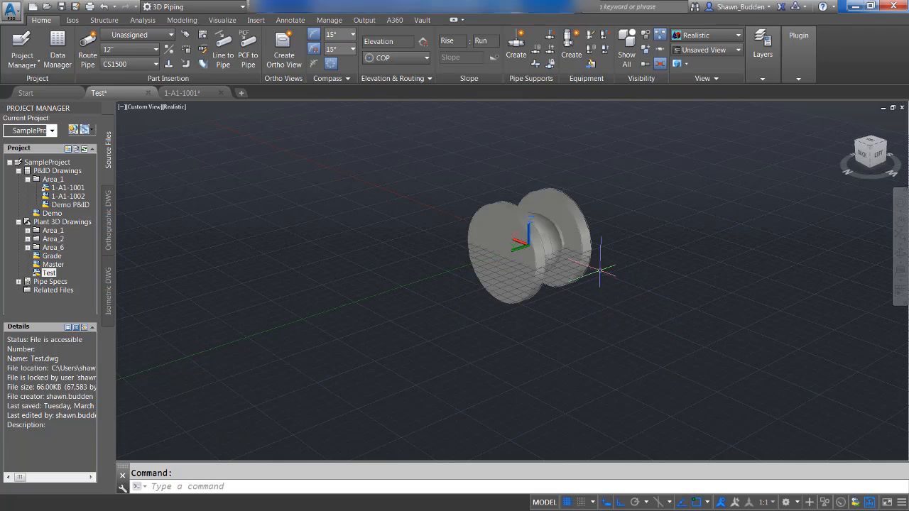
Set up a custom Inline Instrument part that uses the Piping Widget block from the model, with Permanent as the custom part type.
mouse_move(584, 252)
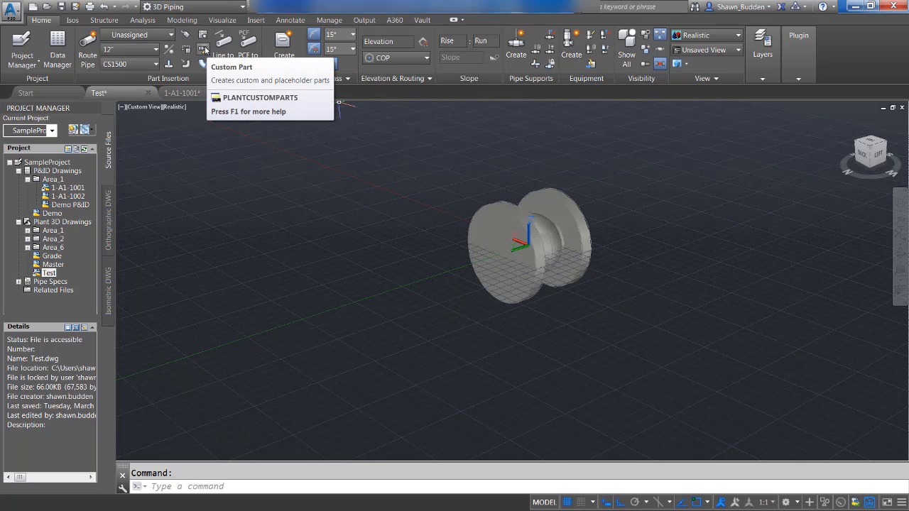
click(203, 48)
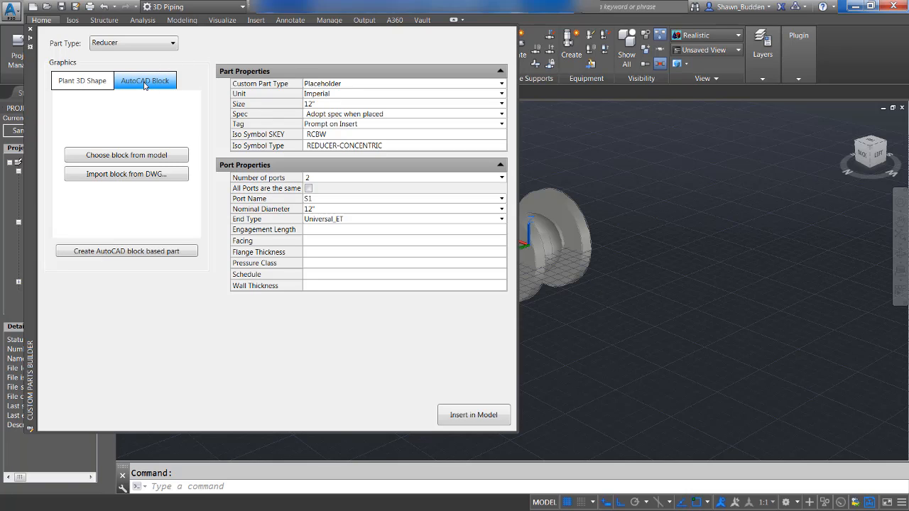
click(122, 49)
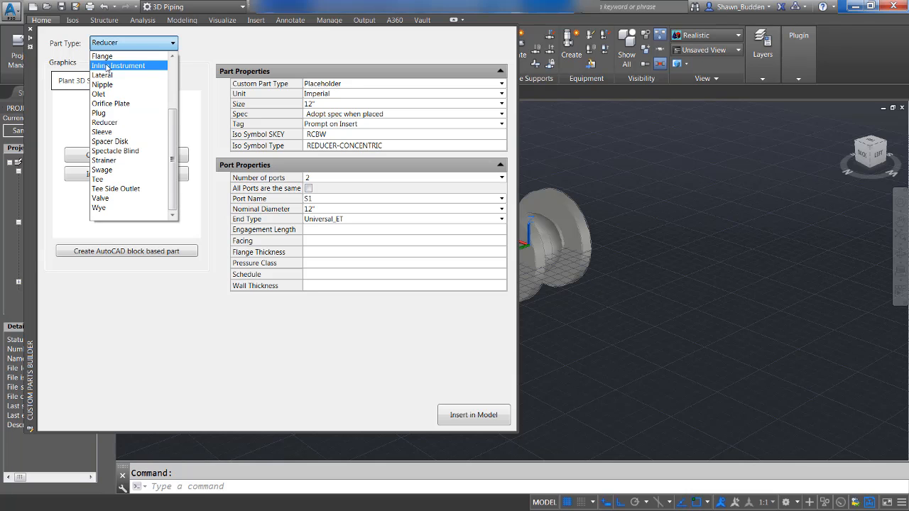
click(104, 65)
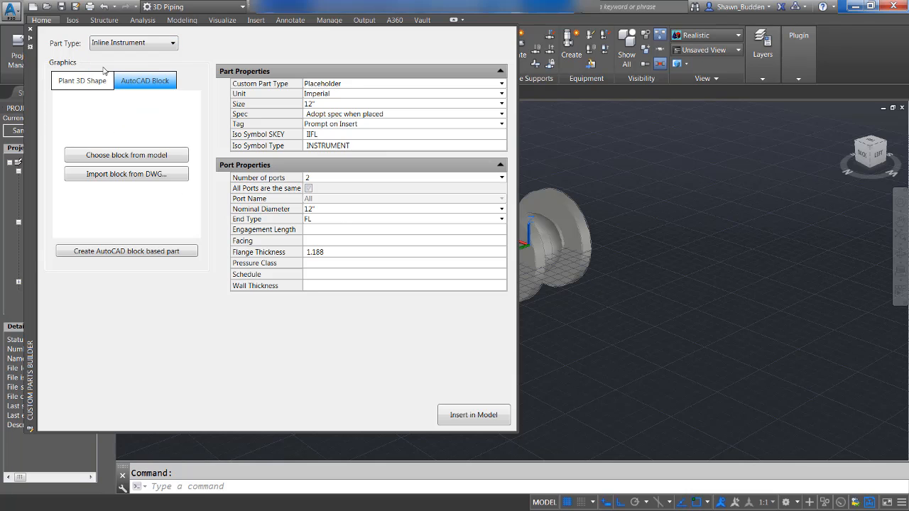
click(85, 158)
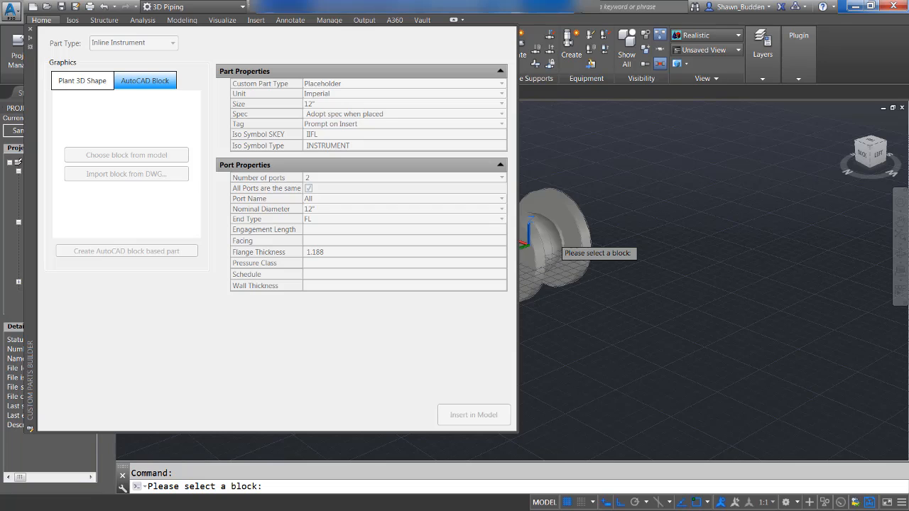
click(550, 238)
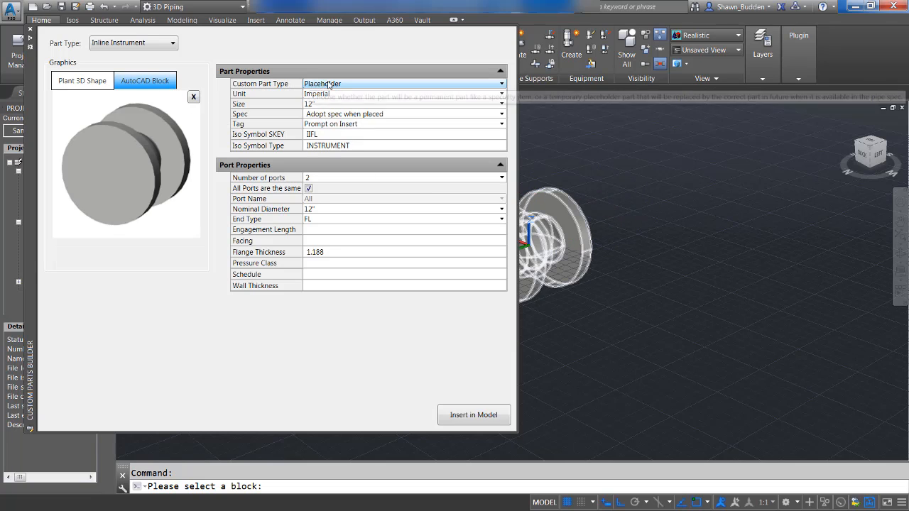
click(390, 83)
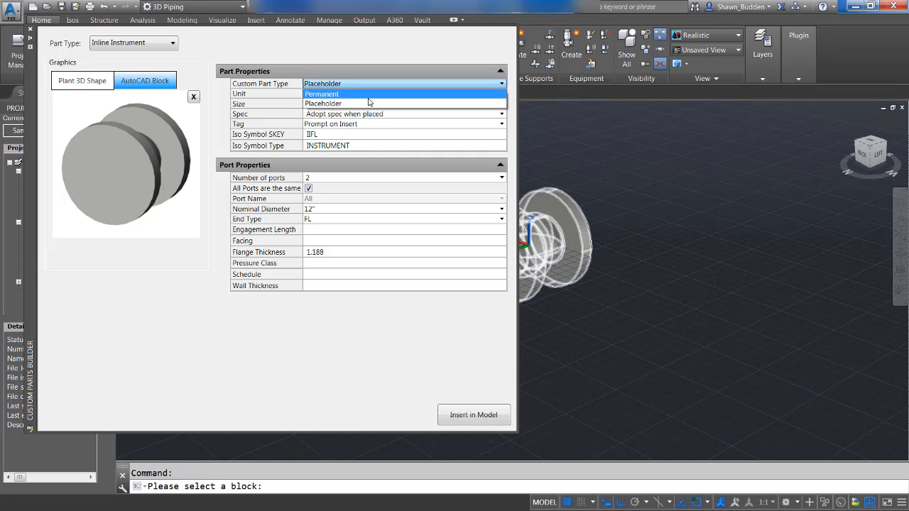
click(366, 94)
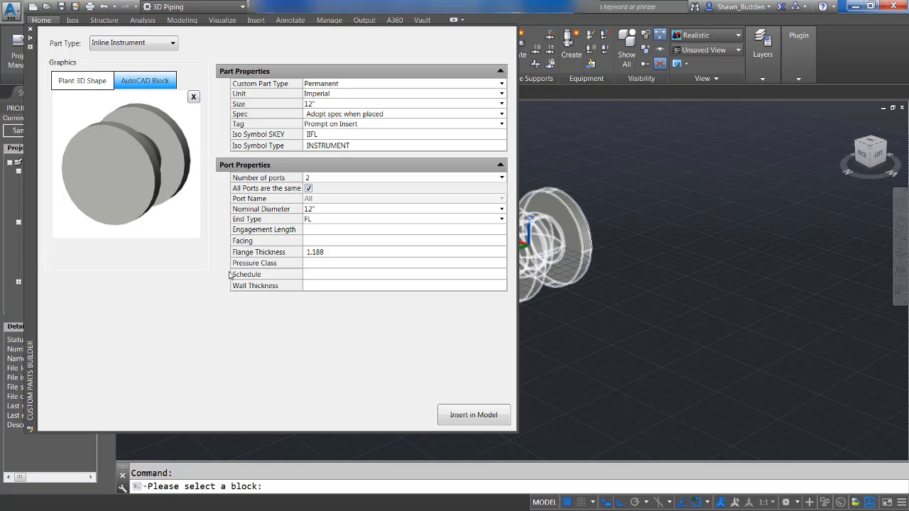
Insert the block-based instrument near the middle of the magenta pipe run with a Nearest snap, and dismiss the piping errors.
click(477, 424)
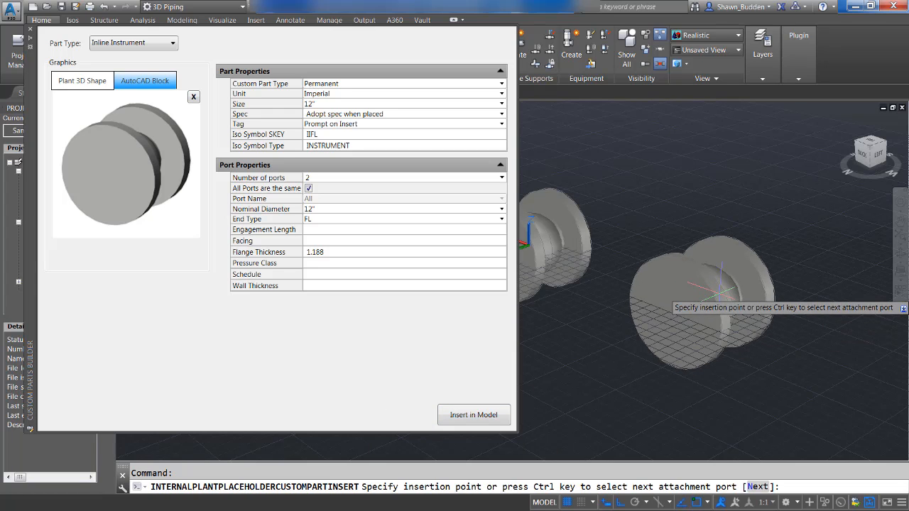
scroll(405, 238, down, 5)
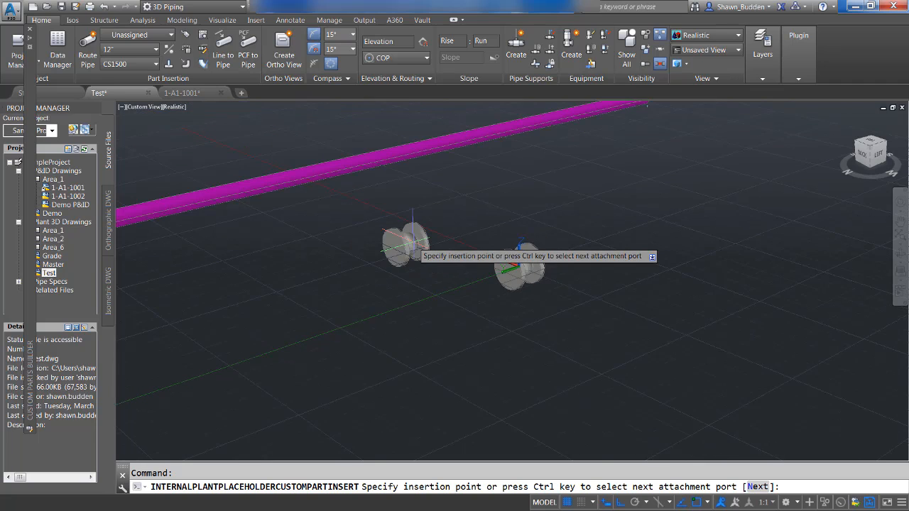
scroll(413, 245, down, 2)
middle_drag(413, 245, 466, 374)
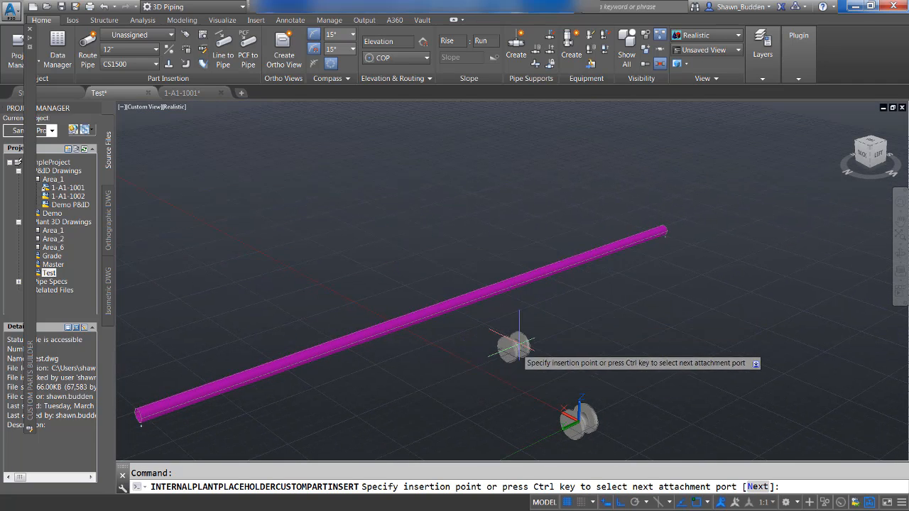
shift+right_click(501, 328)
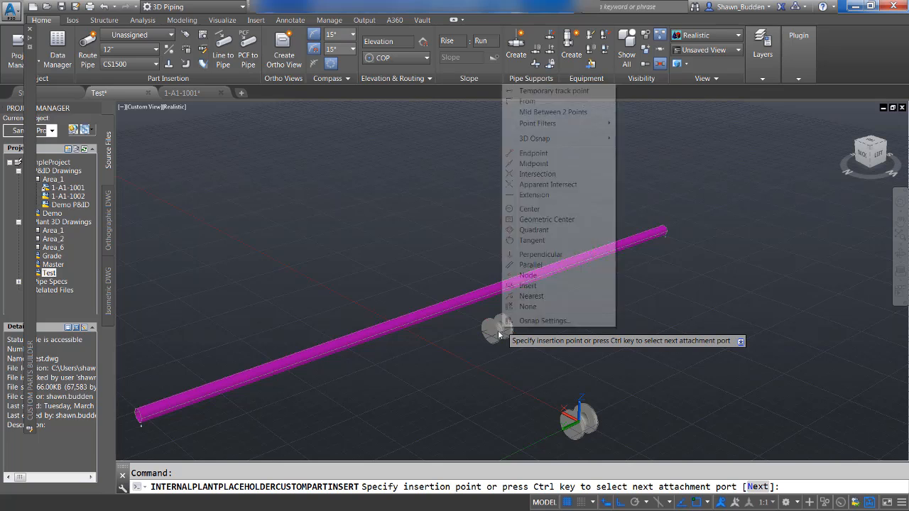
click(547, 299)
click(494, 290)
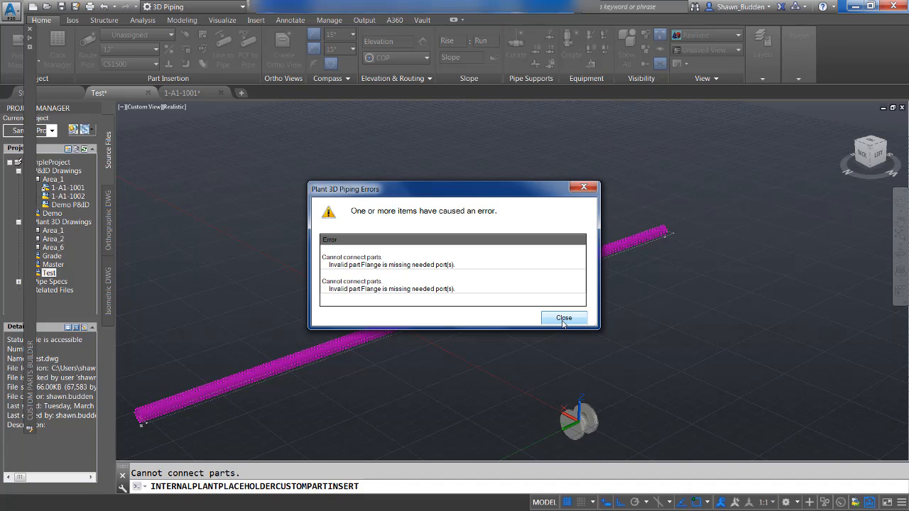
click(563, 318)
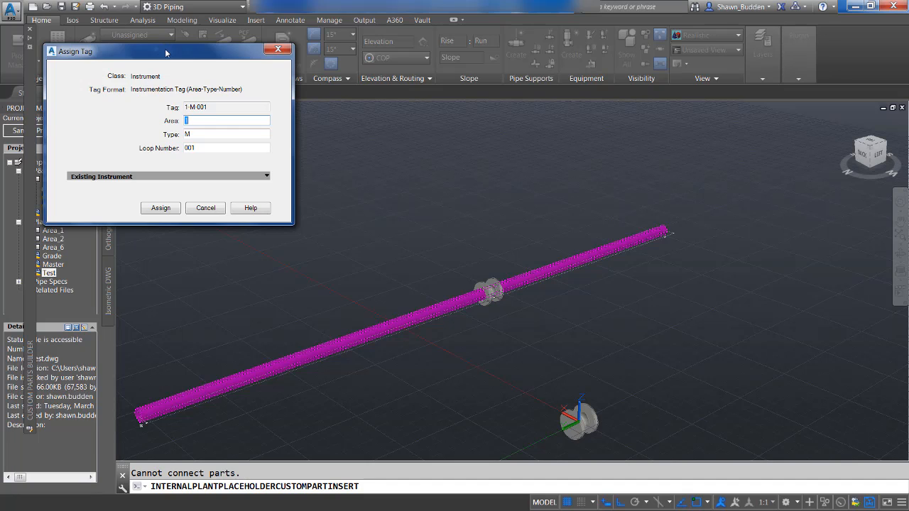
Assign the tag 1-M-001 to the mid-pipe instrument and place it at a 0° rotation angle.
drag(166, 52, 326, 83)
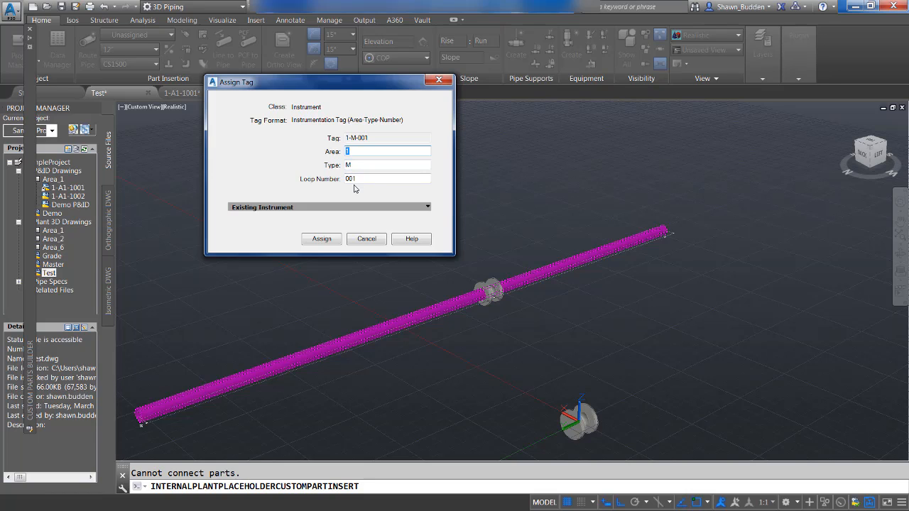
click(325, 239)
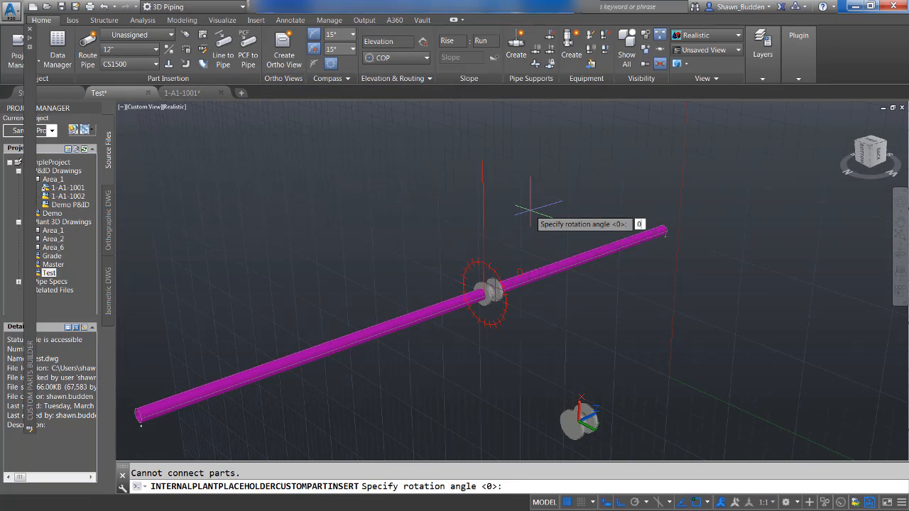
key(Return)
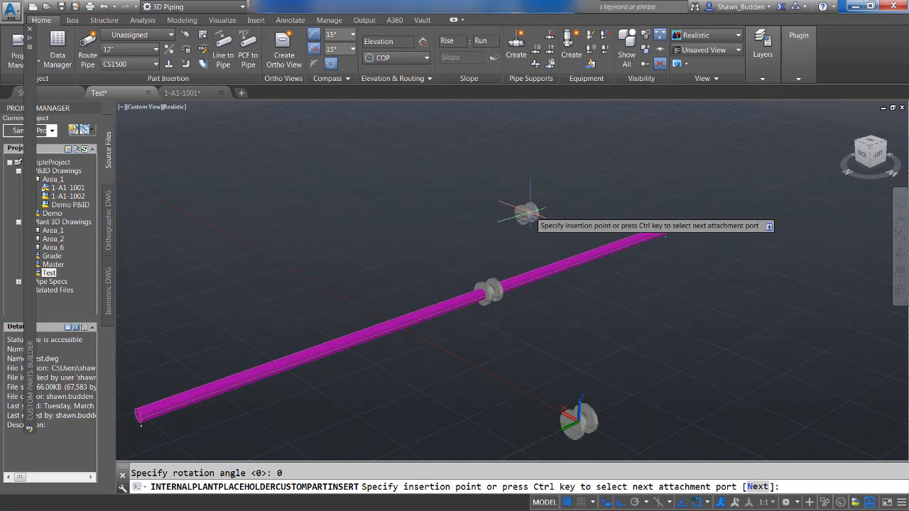
Insert another copy of the block-based instrument at the far end of the magenta pipe with a Node snap, and dismiss the piping errors.
scroll(710, 204, up, 3)
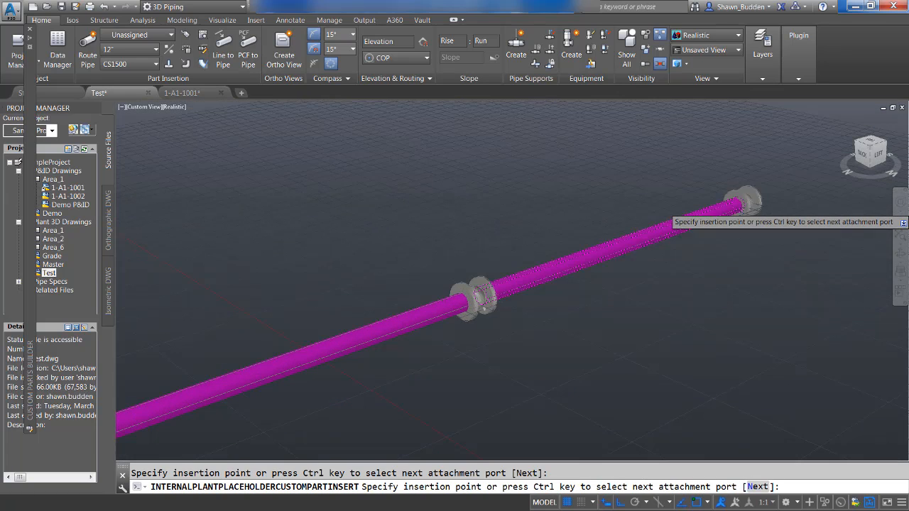
middle_drag(768, 169, 355, 260)
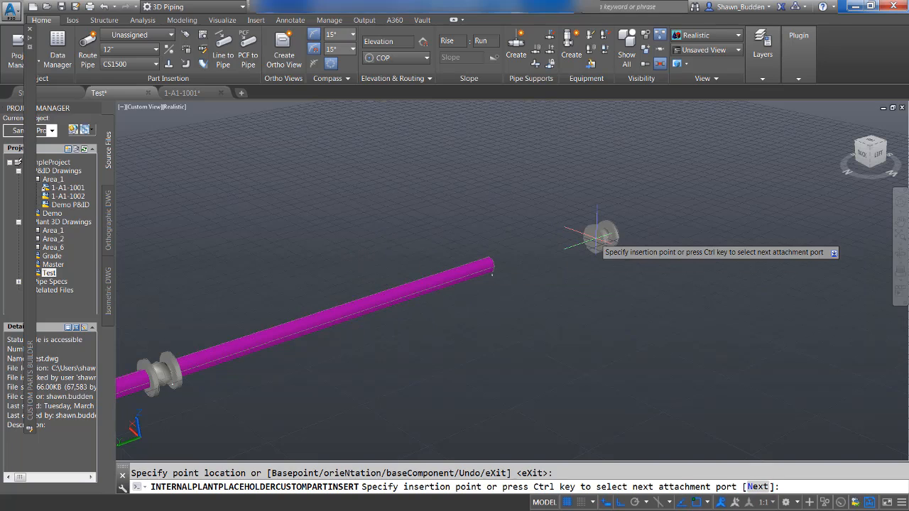
shift+right_click(602, 227)
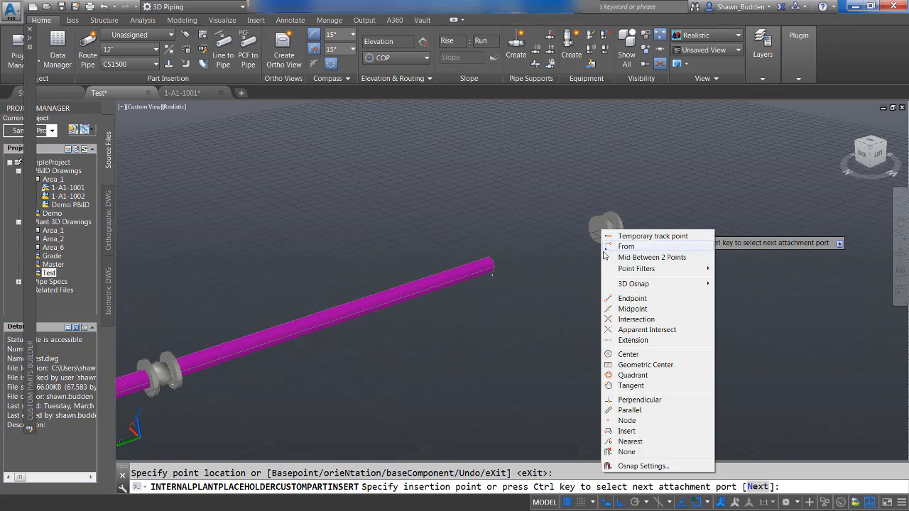
click(627, 421)
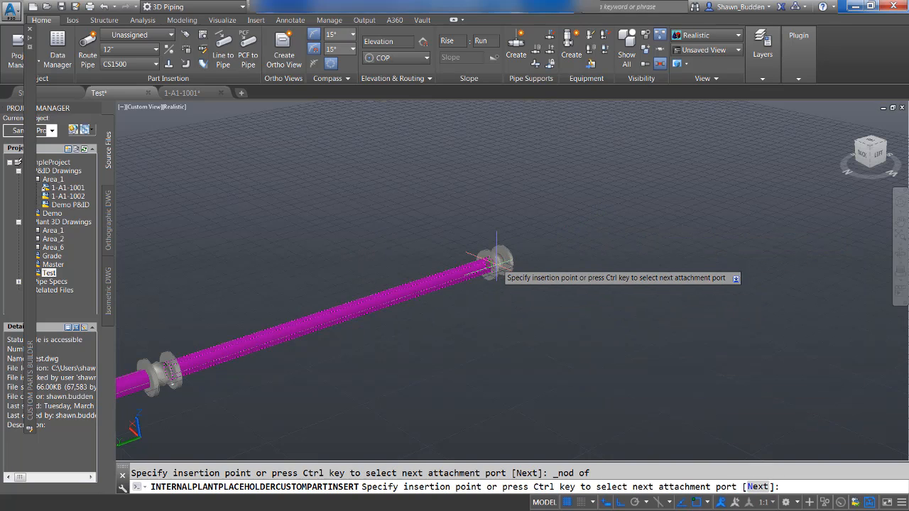
click(494, 263)
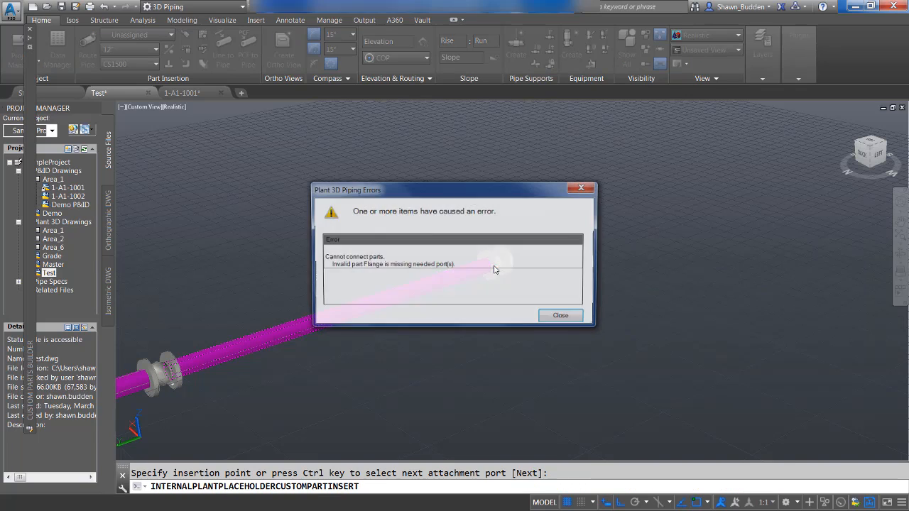
click(565, 319)
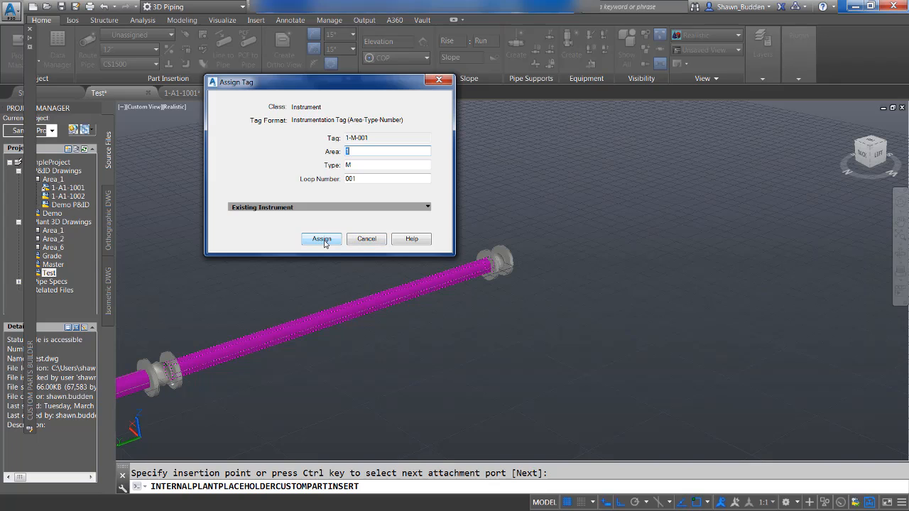
Assign the pipe-end instrument a unique tag by changing its loop number, place it at 0° rotation, and end the insertion.
click(320, 244)
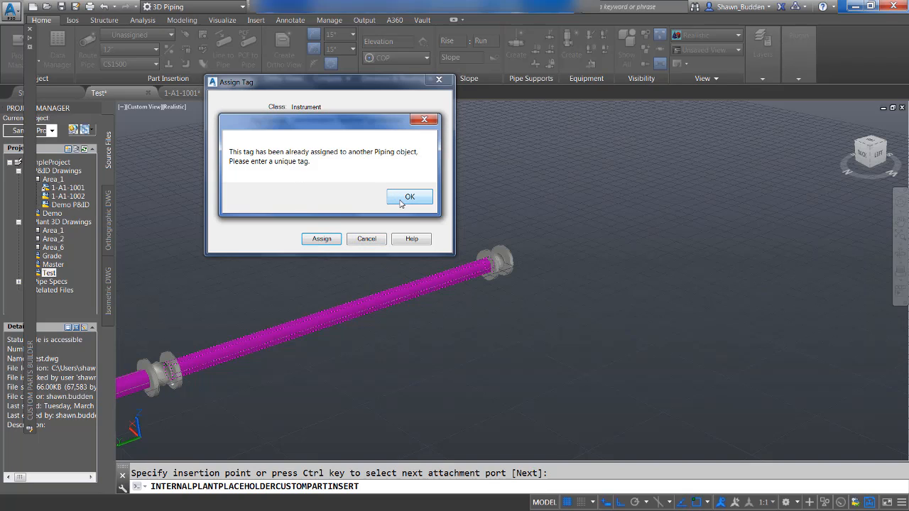
click(409, 198)
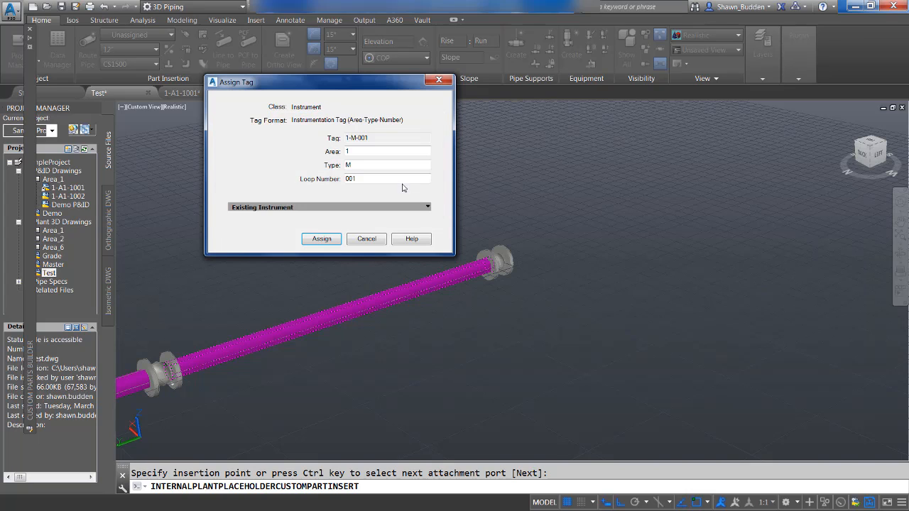
double_click(351, 179)
text(0)
key(Return)
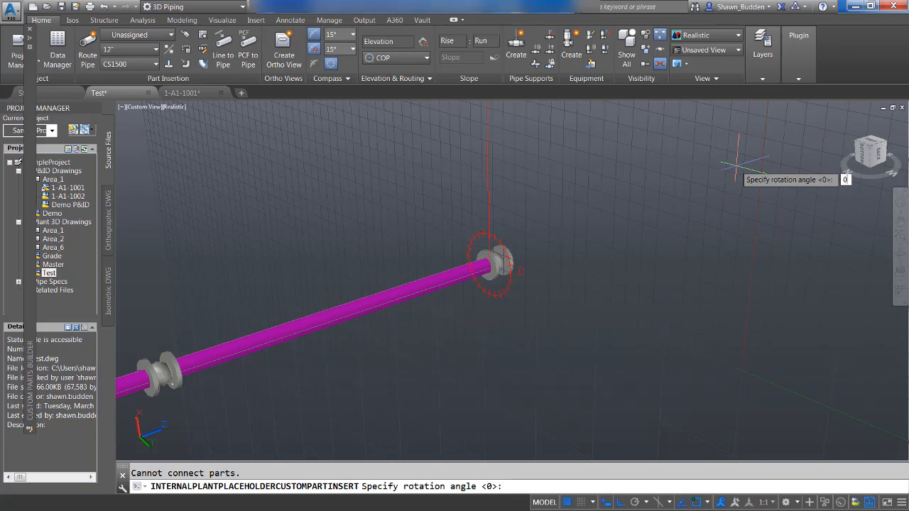
key(Return)
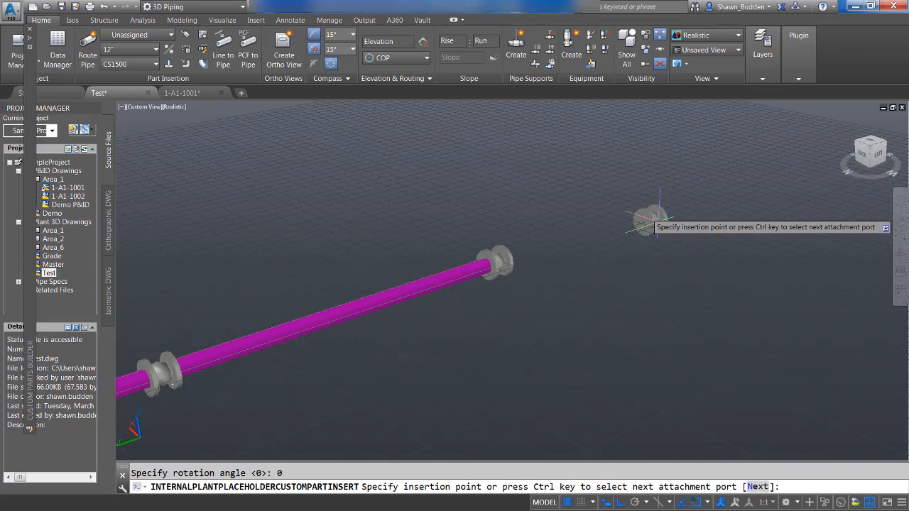
right_click(665, 226)
click(692, 232)
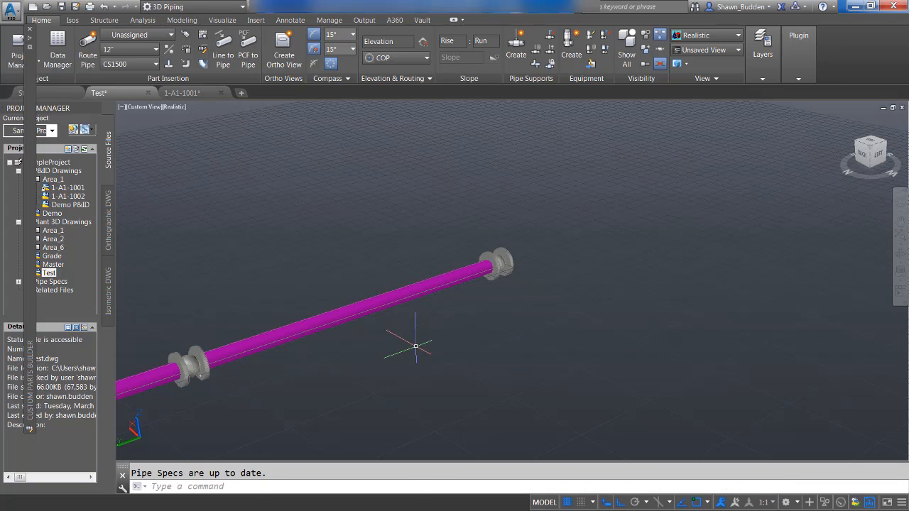
Select the pipe segment between the two inserted instruments.
click(440, 324)
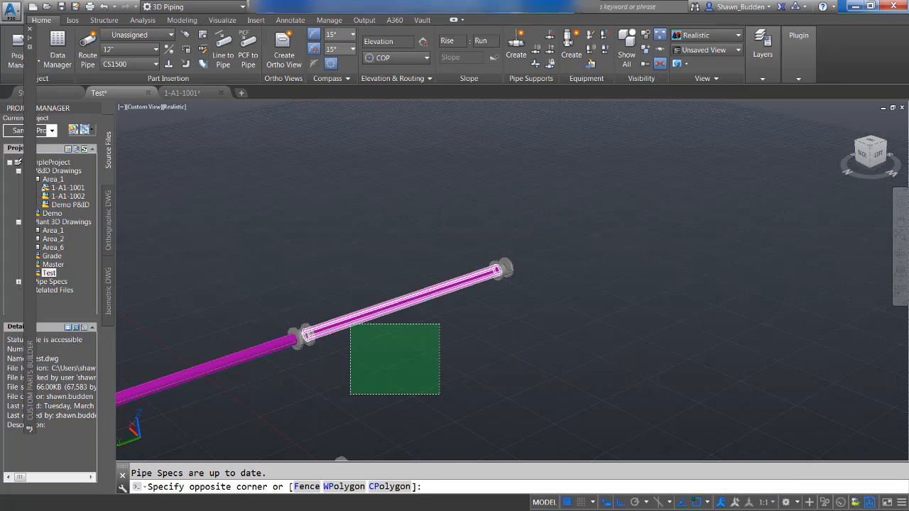
click(349, 391)
middle_drag(300, 380, 463, 329)
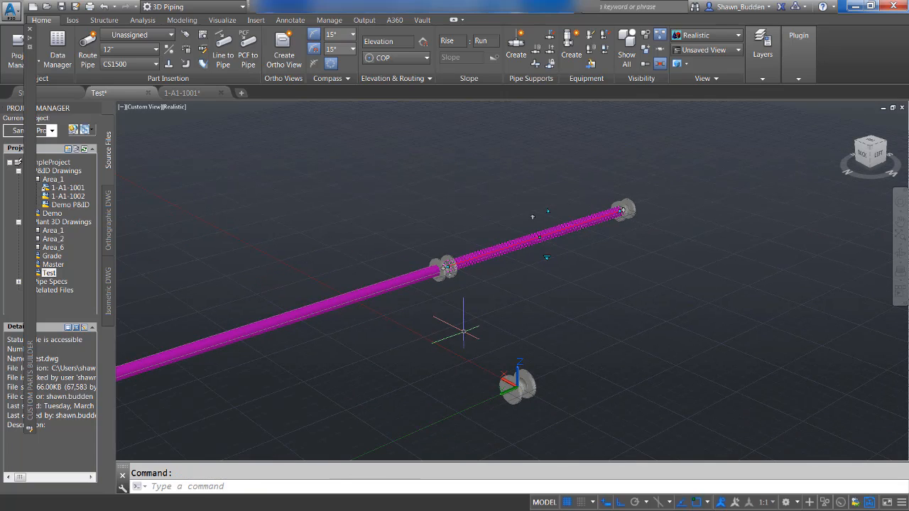